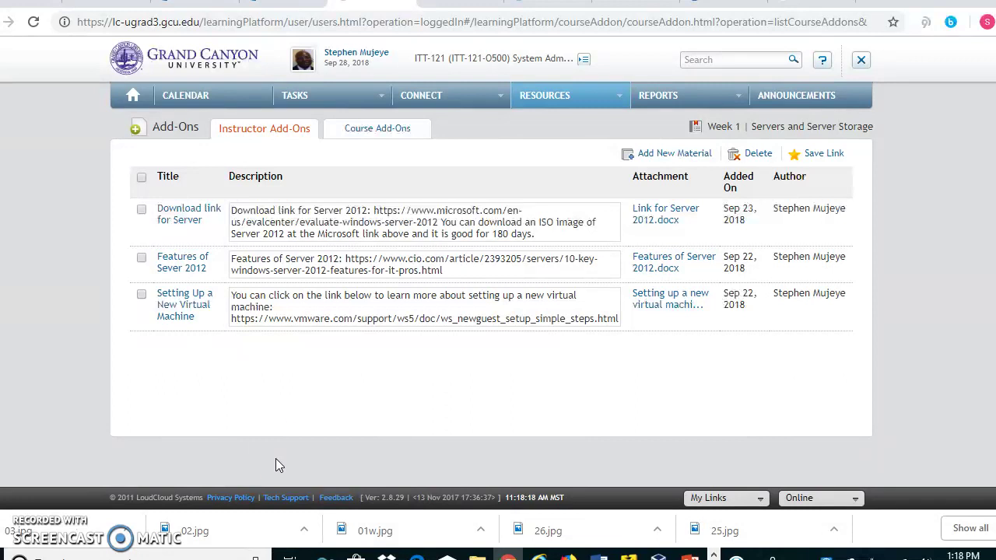
- Highlight the description text of the Download link for Server add-on, including its Microsoft evaluation link
drag(260, 222, 252, 222)
click(232, 212)
drag(232, 212, 551, 235)
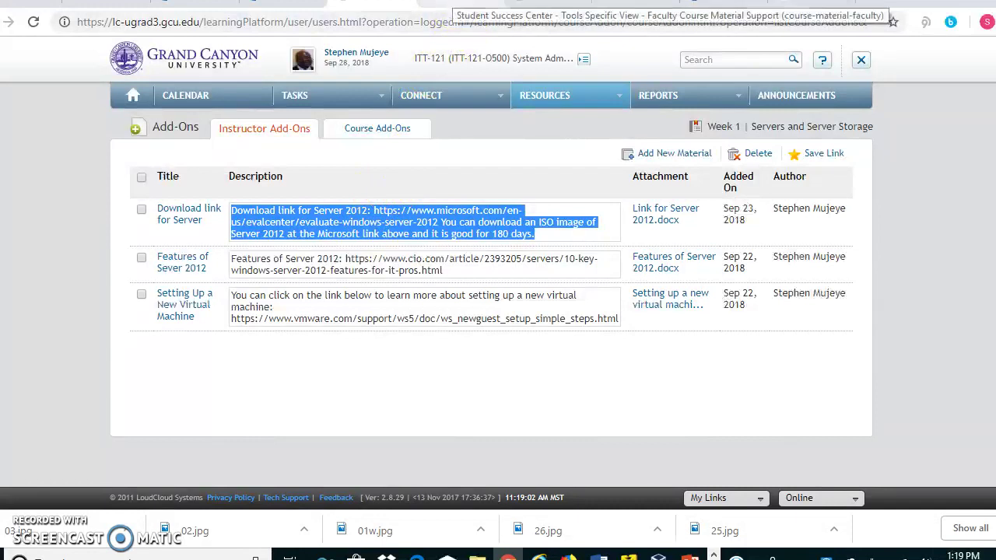
- Switch to the Student Success Center faculty course materials page and examine the guides listed under GCU Virtualization Solutions
click(455, 6)
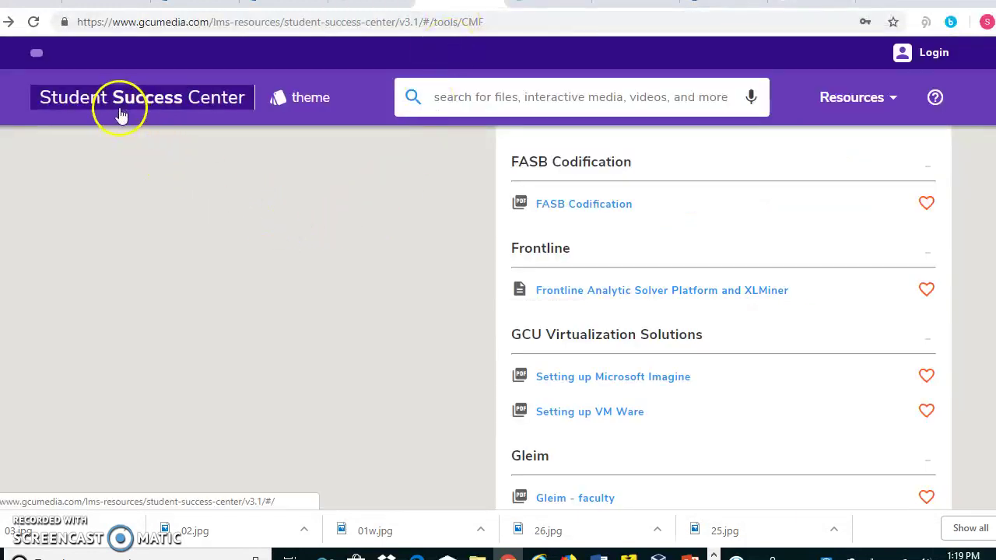
scroll(604, 356, up, 3)
scroll(604, 354, up, 3)
scroll(605, 350, down, 4)
scroll(604, 350, down, 3)
click(600, 343)
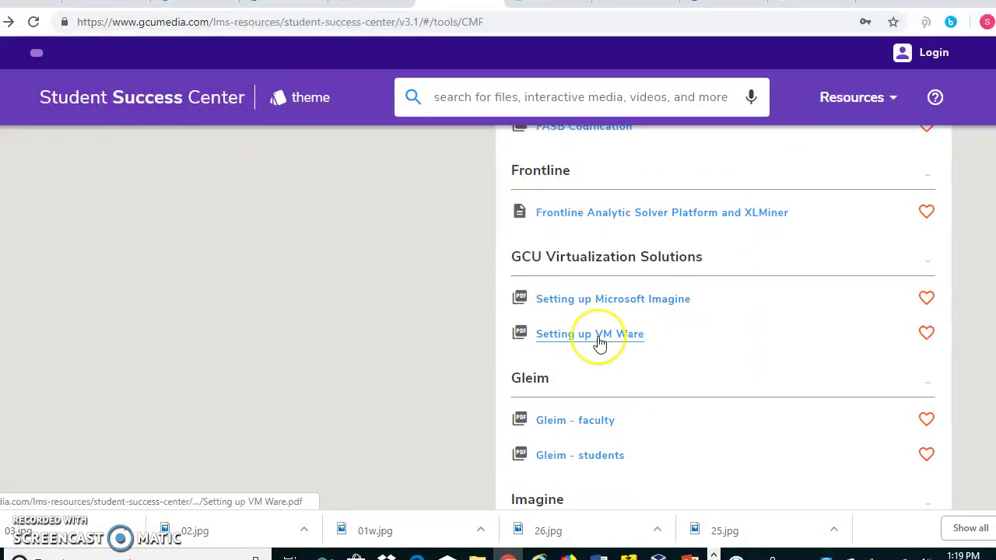
scroll(599, 343, down, 1)
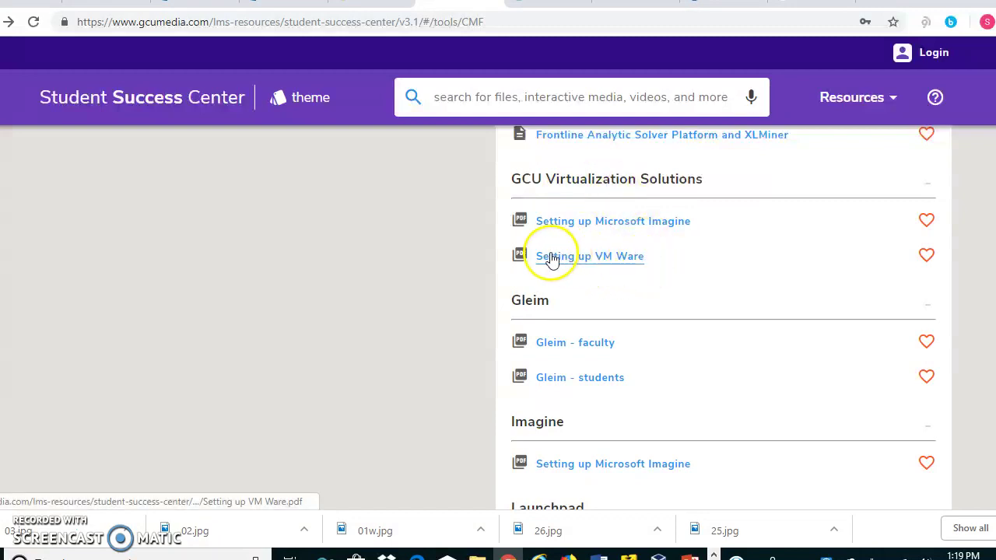
click(627, 264)
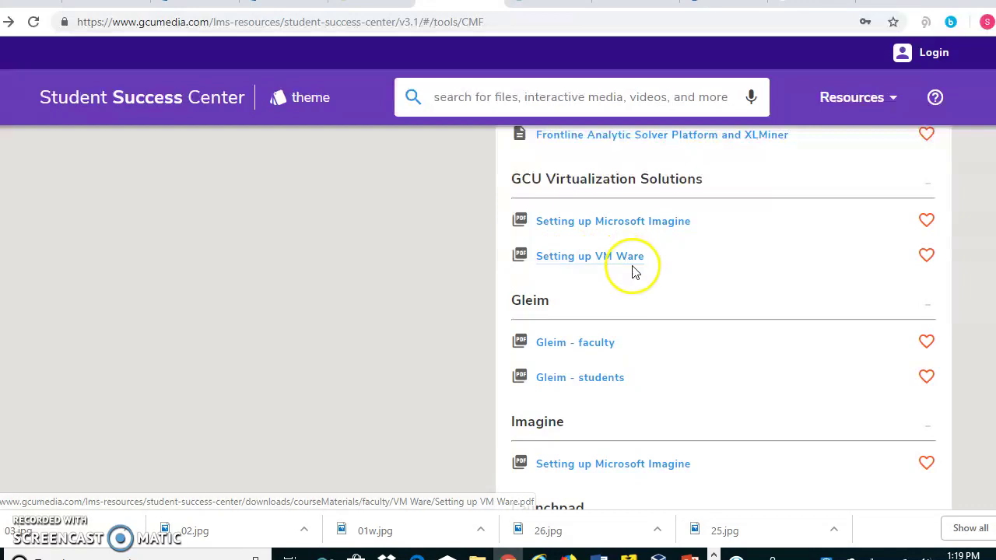
scroll(631, 269, down, 1)
scroll(632, 272, up, 1)
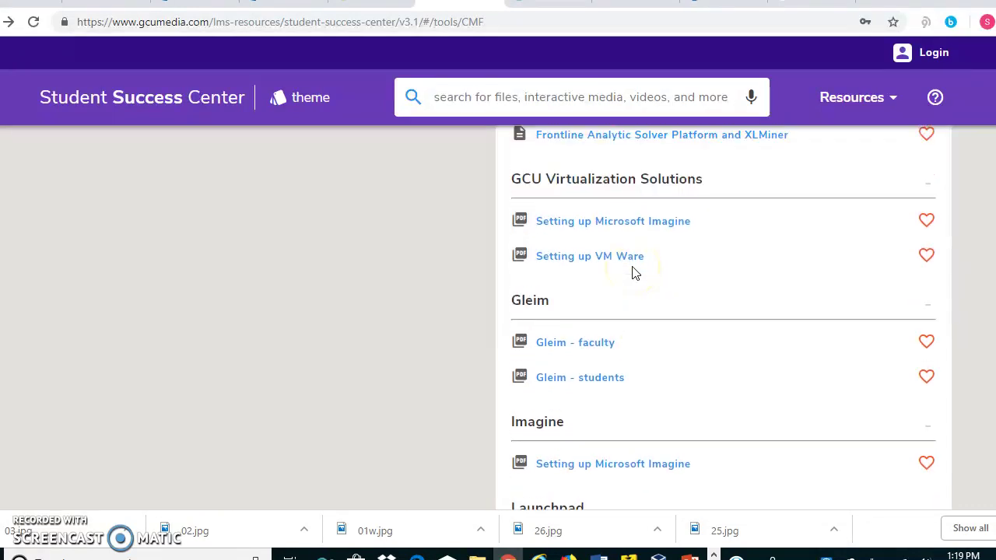
- Download and open the Setting up Microsoft Imagine PDF, and follow its link to the account request form
click(615, 228)
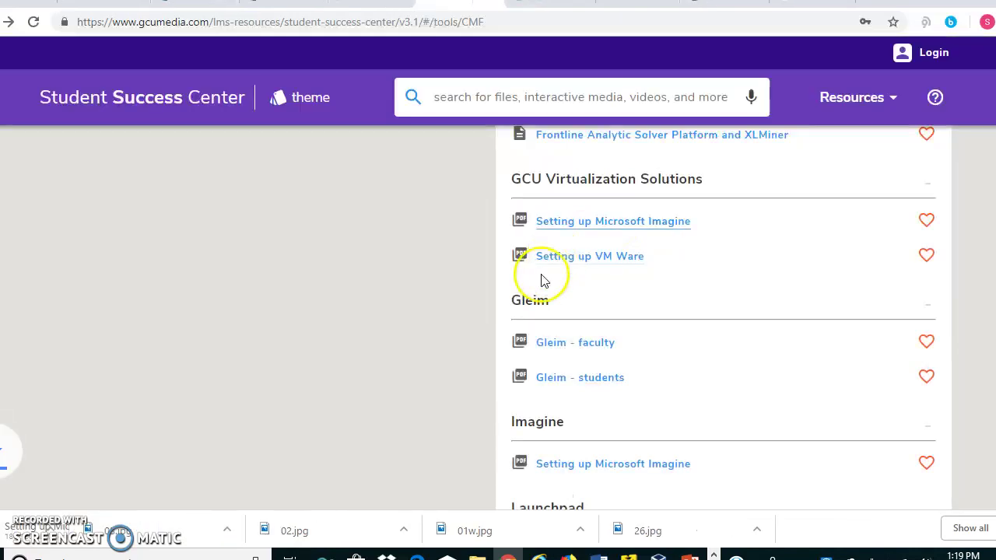
click(62, 549)
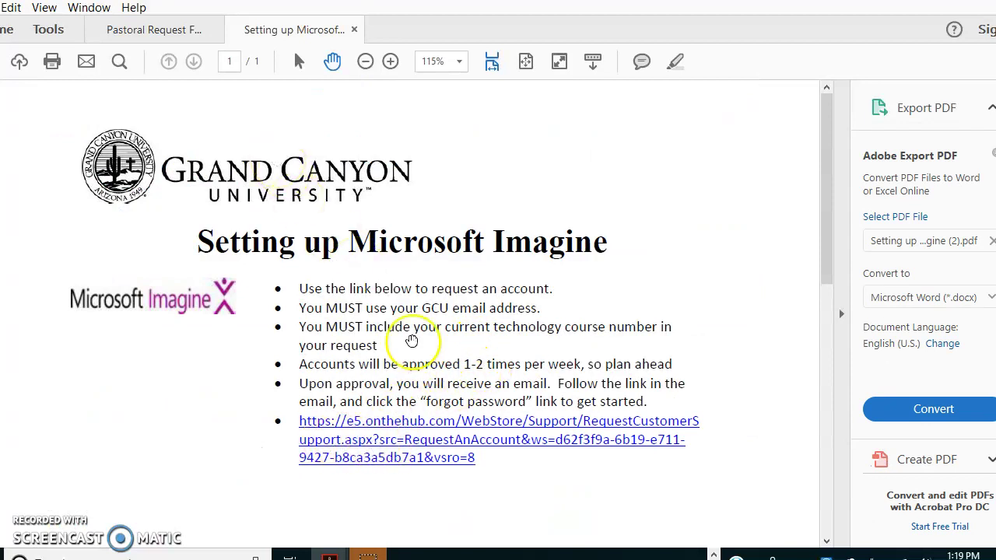
scroll(557, 330, down, 1)
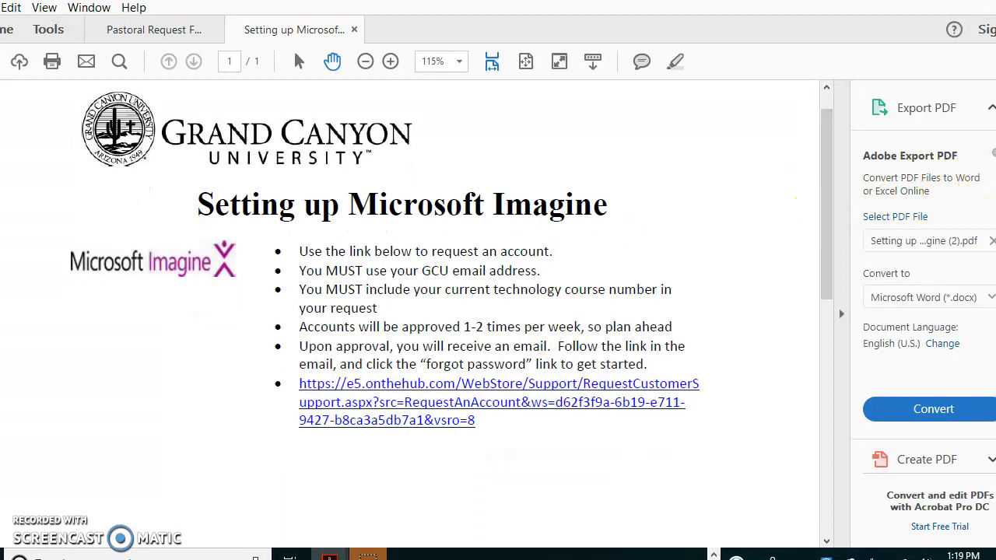
scroll(895, 234, down, 1)
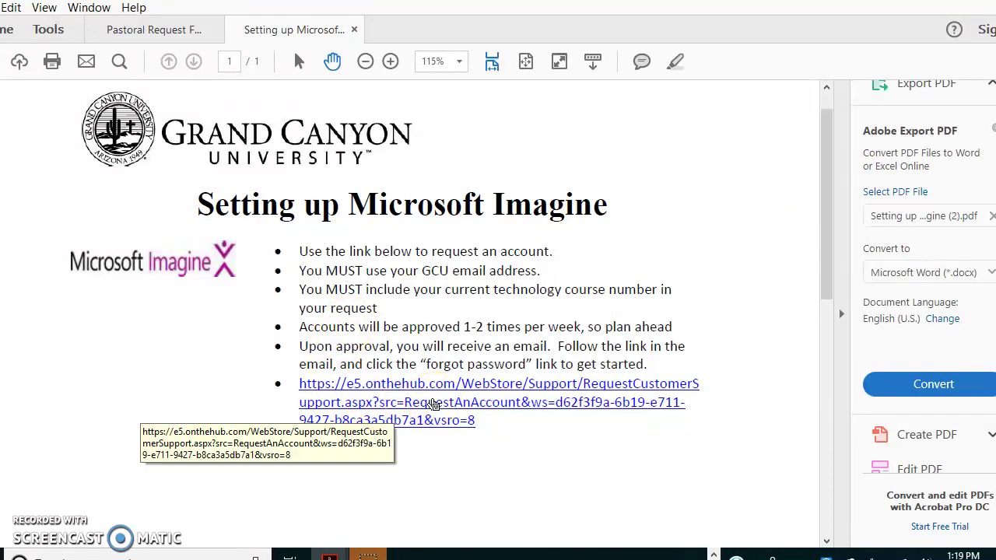
click(421, 403)
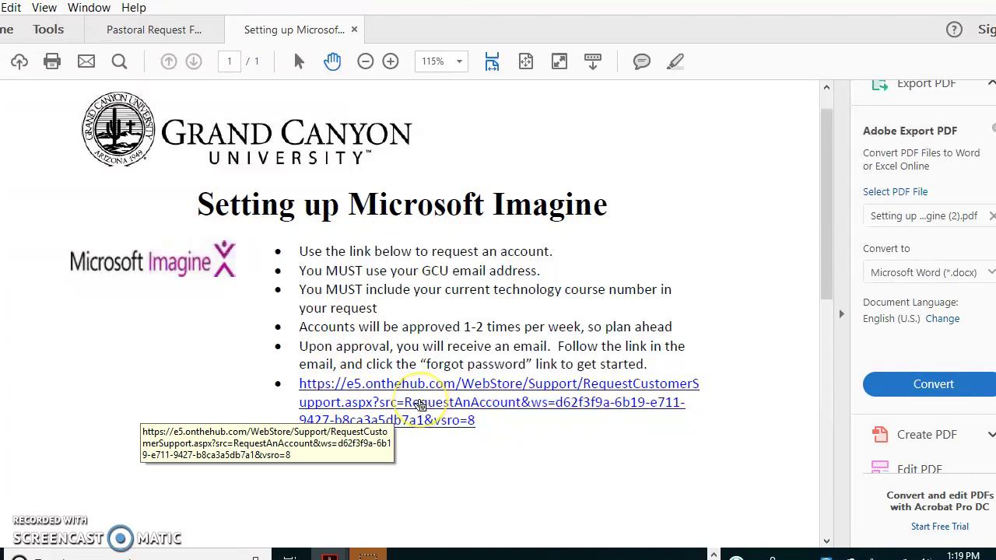
click(421, 403)
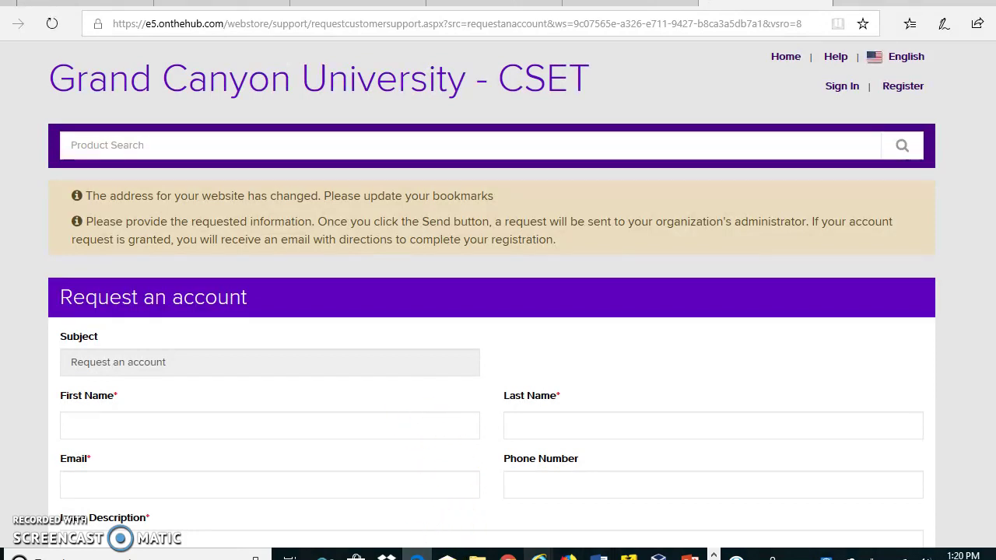
- Switch to the Outlook inbox in Internet Explorer and read the account registration message from Grand Canyon University - CSET
mouse_move(538, 557)
click(472, 464)
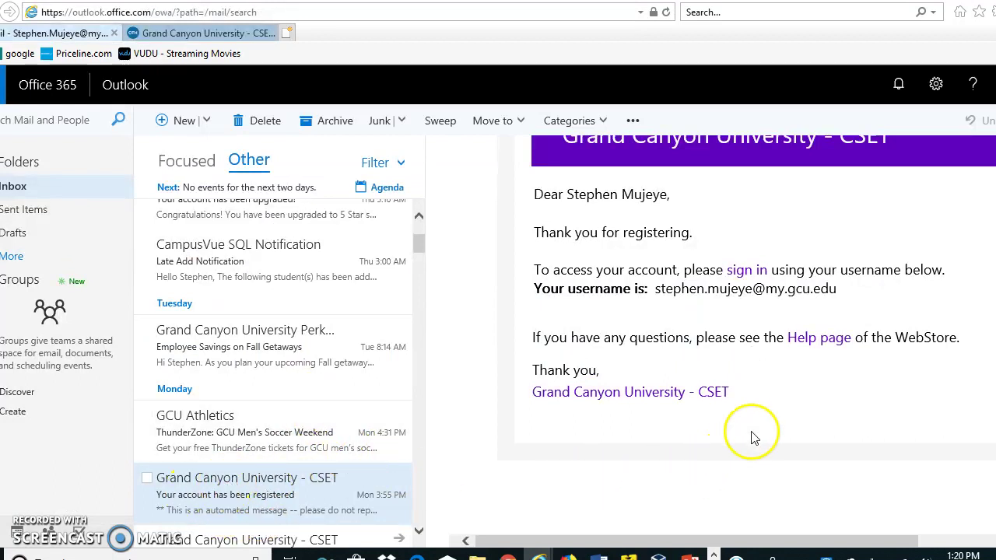
scroll(752, 438, up, 3)
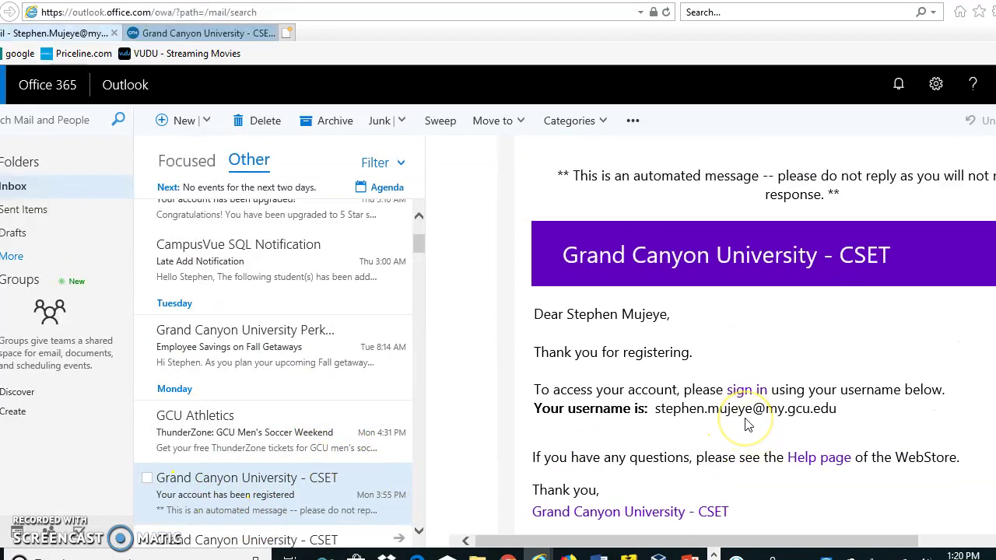
scroll(747, 424, up, 1)
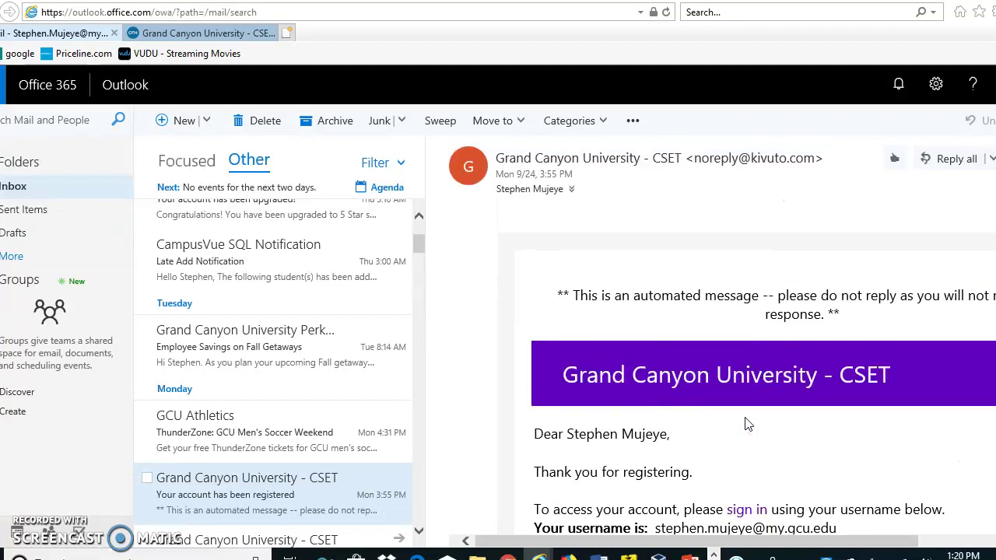
scroll(747, 424, down, 1)
scroll(653, 395, down, 1)
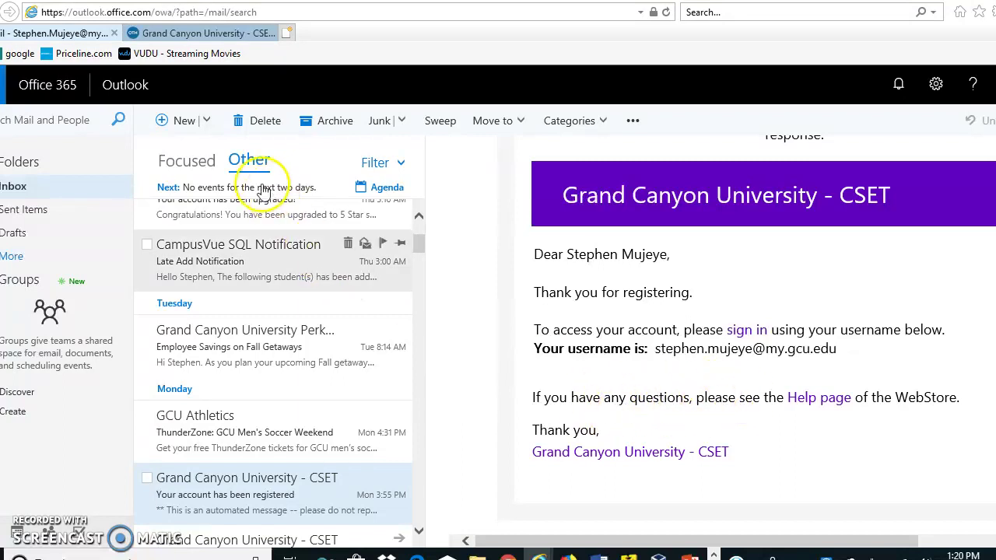
- In the CSET web store, view the VMware software and open Windows Server 2012 R2 from the Microsoft Imagine operating systems
click(185, 35)
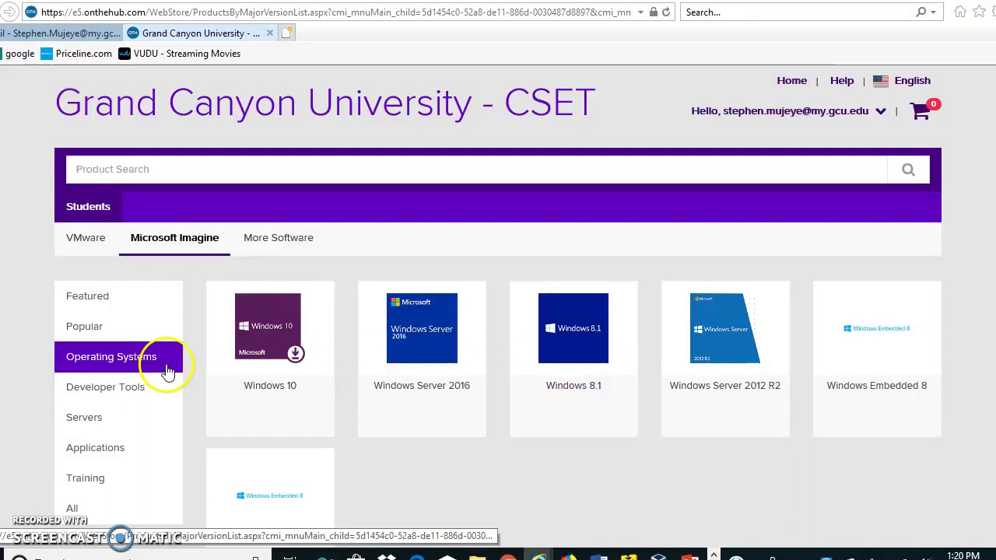
click(89, 239)
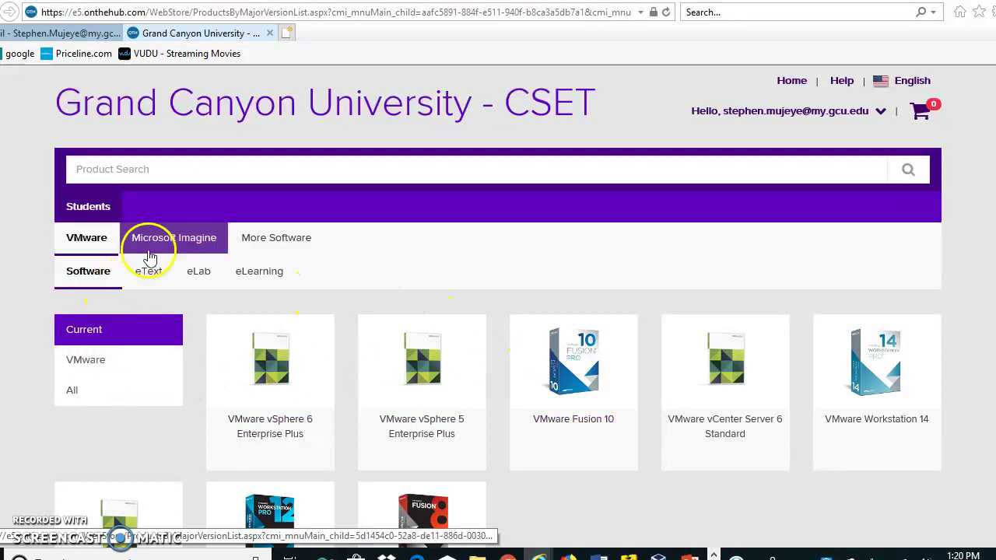
click(174, 246)
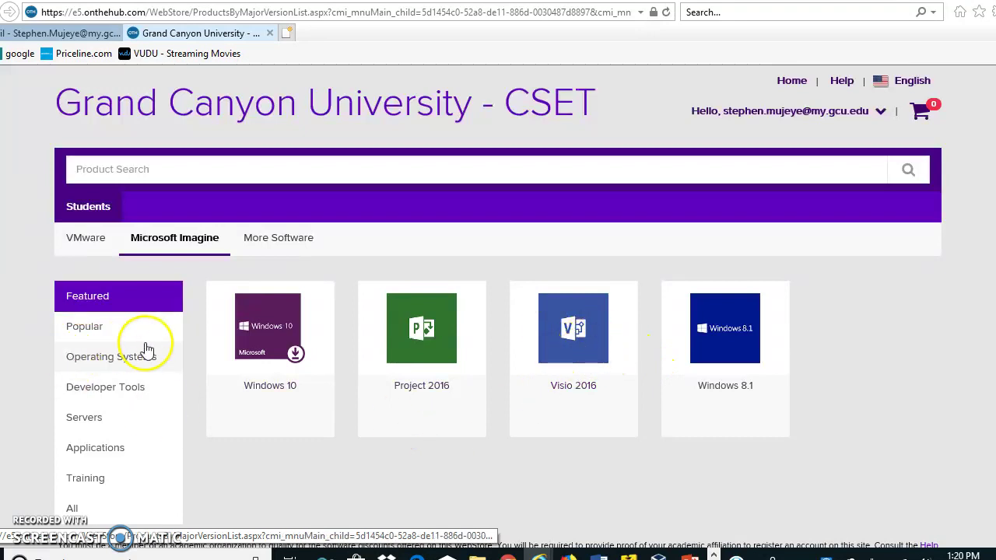
click(99, 356)
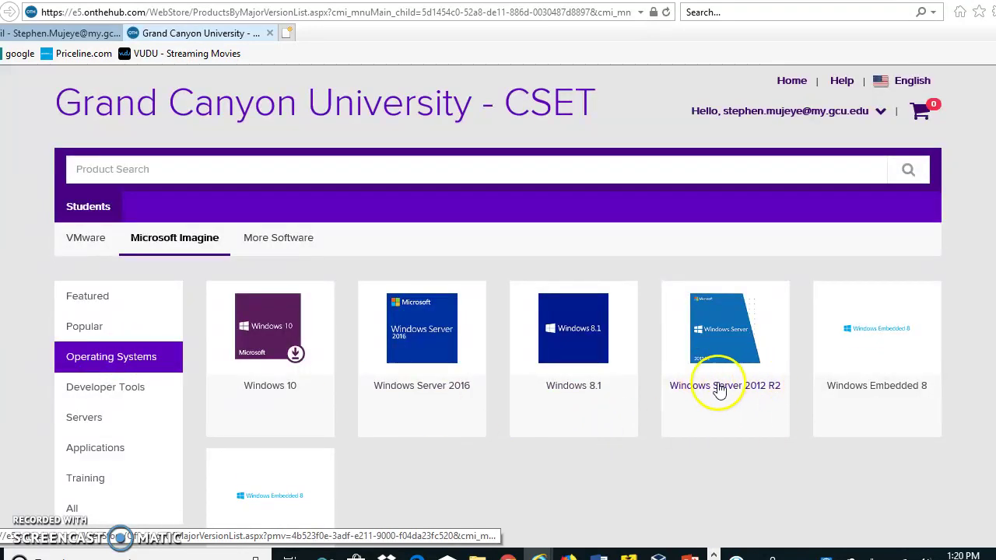
click(732, 393)
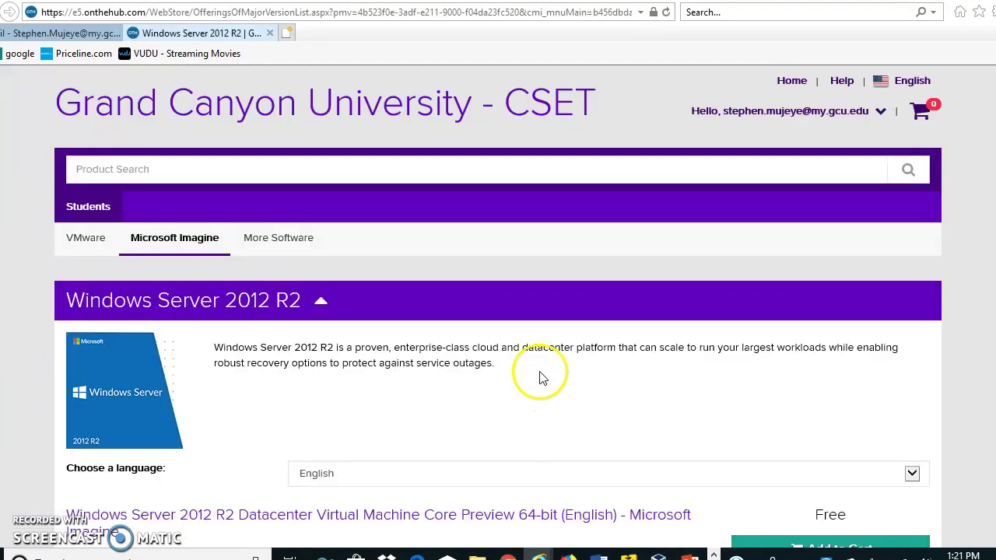
- Review the free Windows Server 2012 R2 editions offered, including Datacenter with Update and Standard with Update
scroll(540, 381, down, 3)
scroll(540, 378, down, 1)
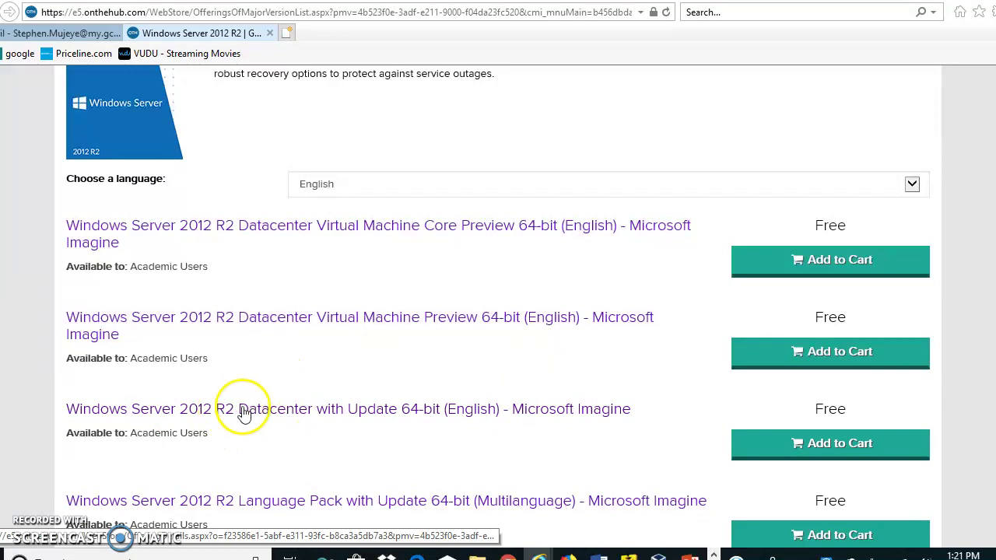
scroll(397, 421, down, 1)
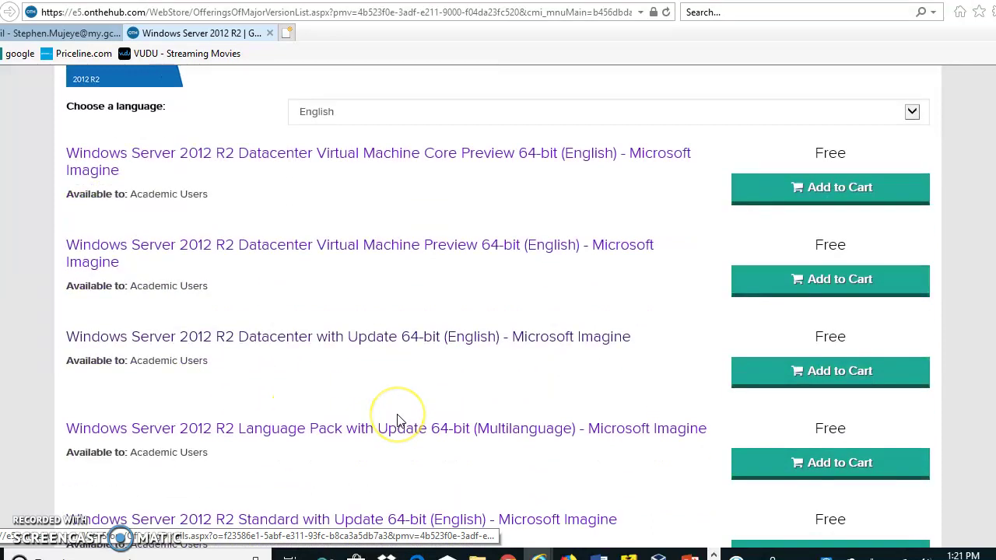
scroll(398, 418, down, 1)
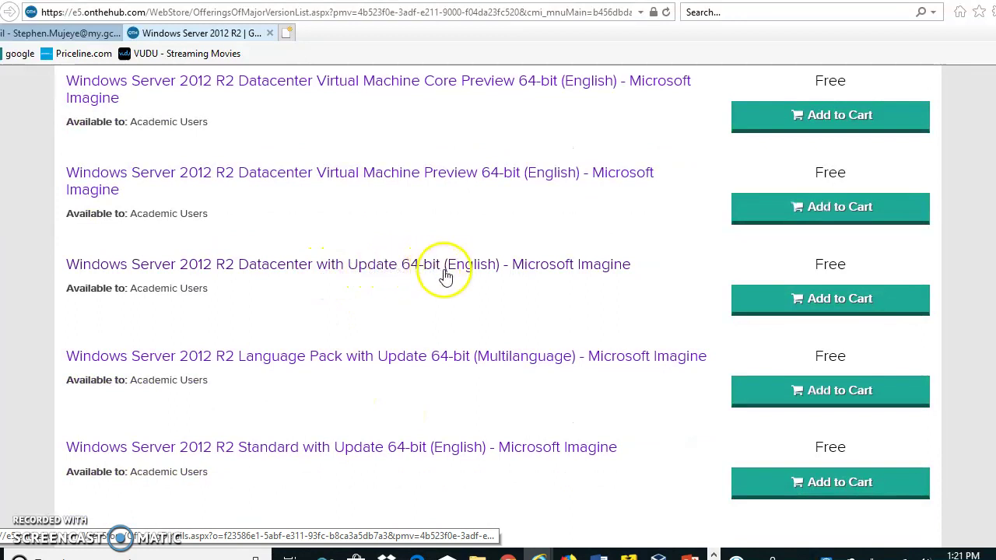
scroll(446, 279, down, 1)
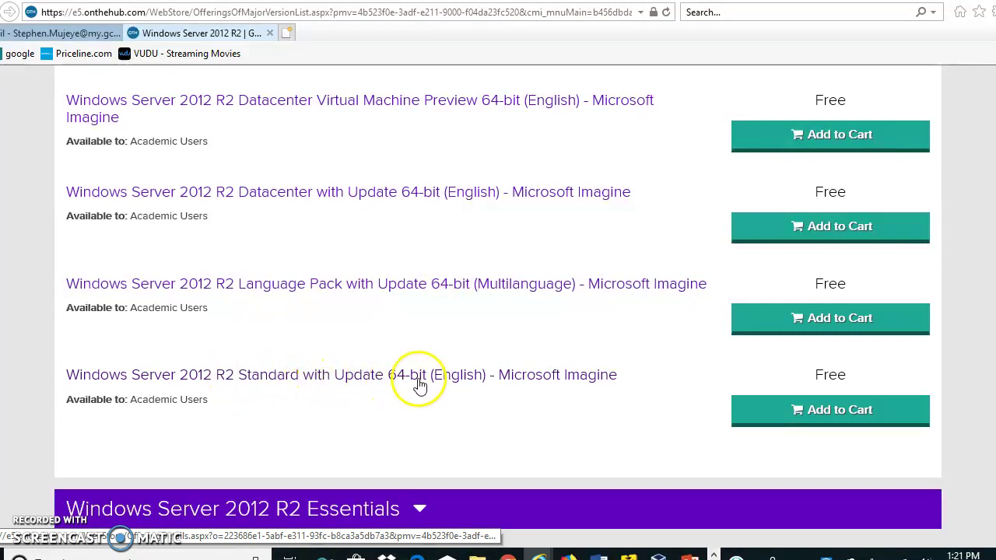
scroll(627, 354, down, 2)
scroll(626, 358, up, 4)
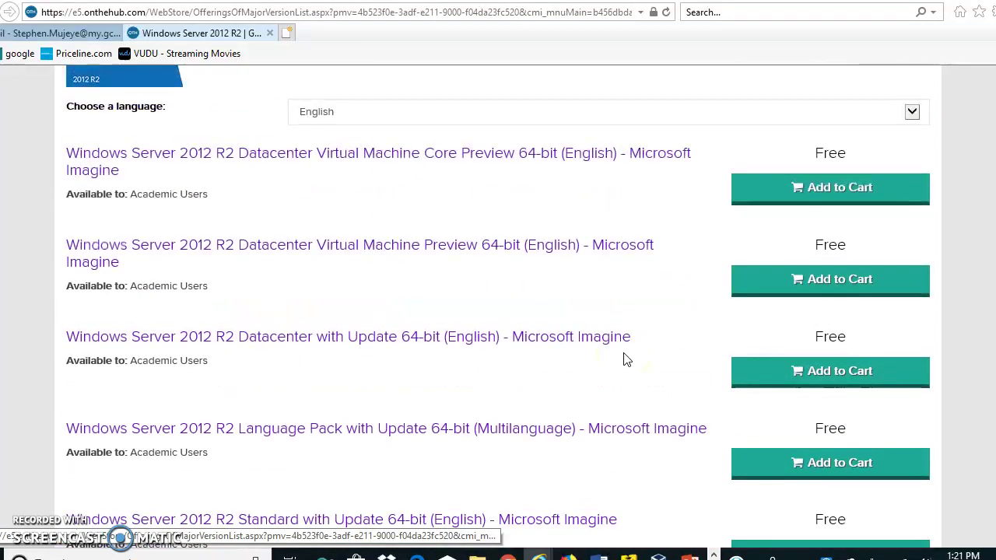
- Switch to Edge and locate the Windows Server 2012 R2 evaluation on the Microsoft Evaluation Center page
click(611, 360)
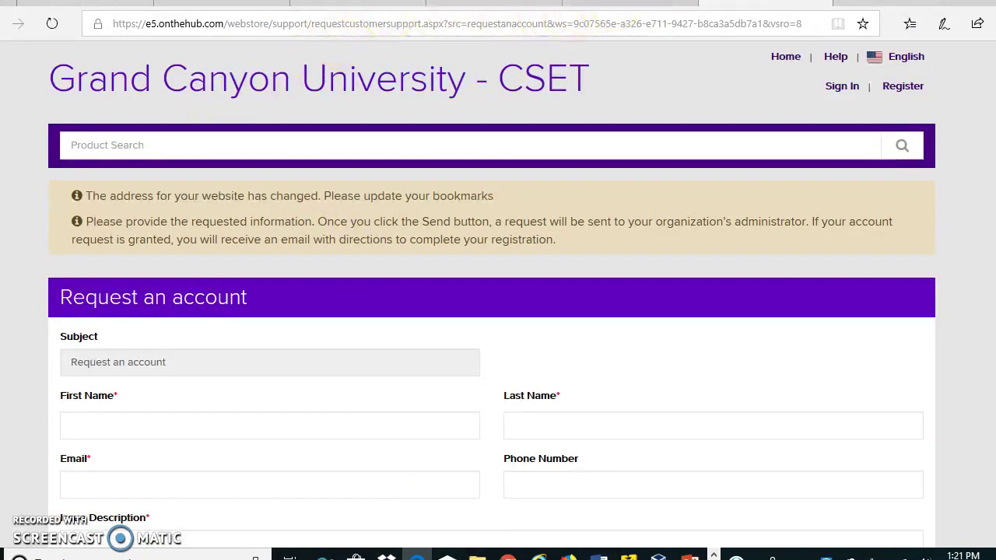
click(595, 2)
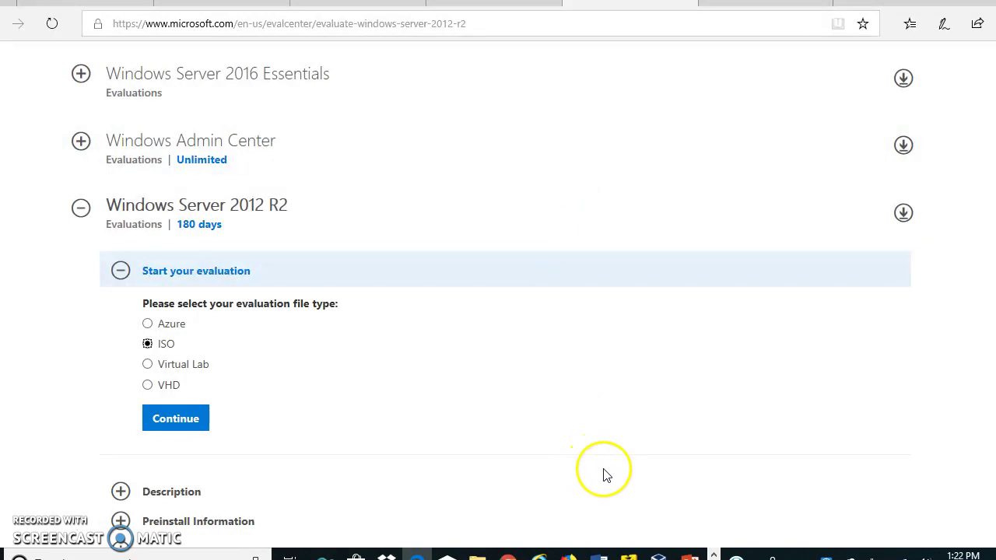
scroll(602, 467, up, 5)
scroll(606, 467, up, 3)
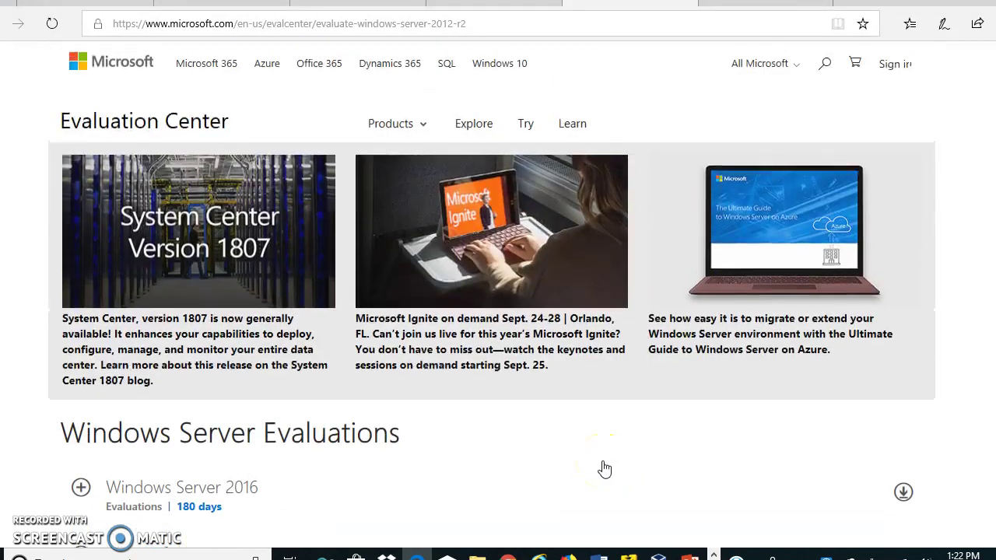
scroll(605, 467, down, 3)
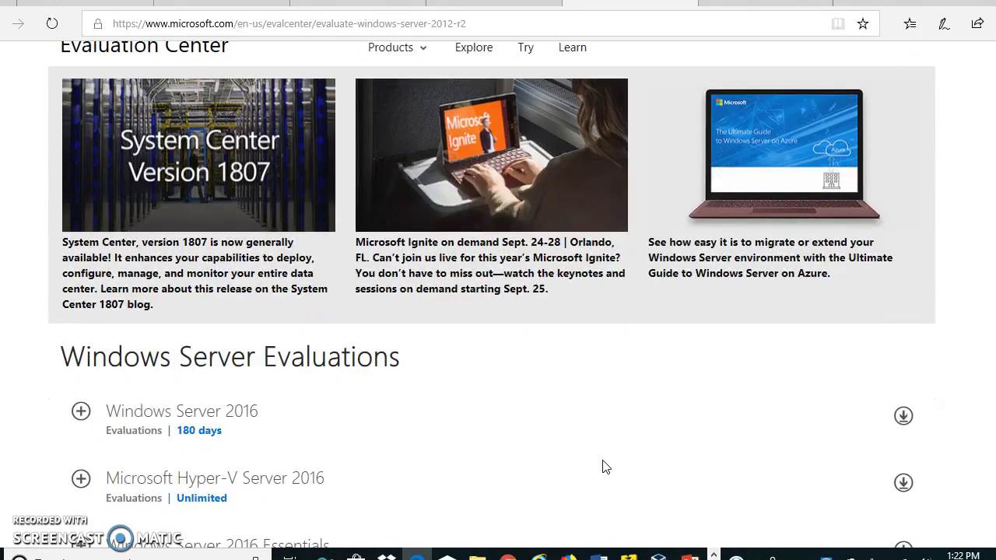
scroll(606, 467, down, 3)
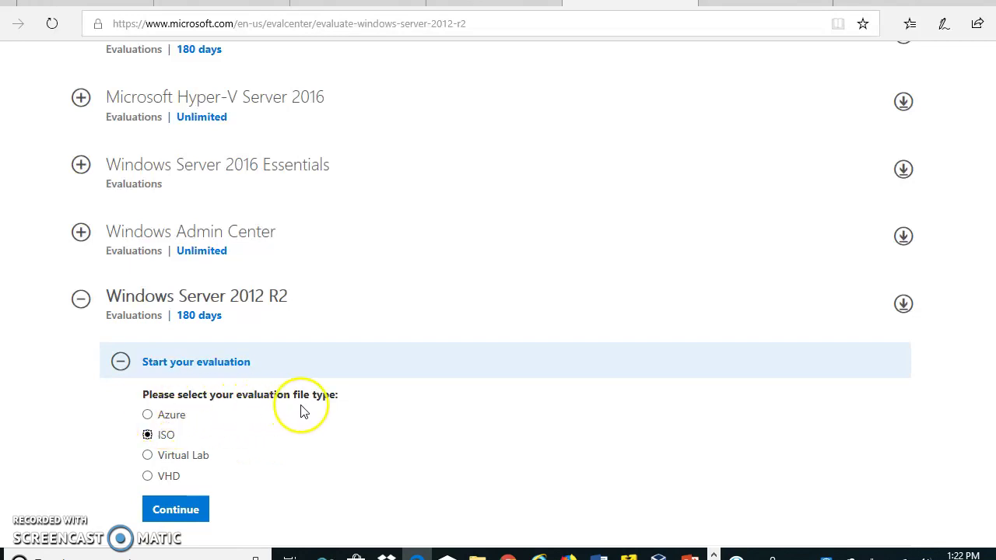
scroll(304, 412, down, 1)
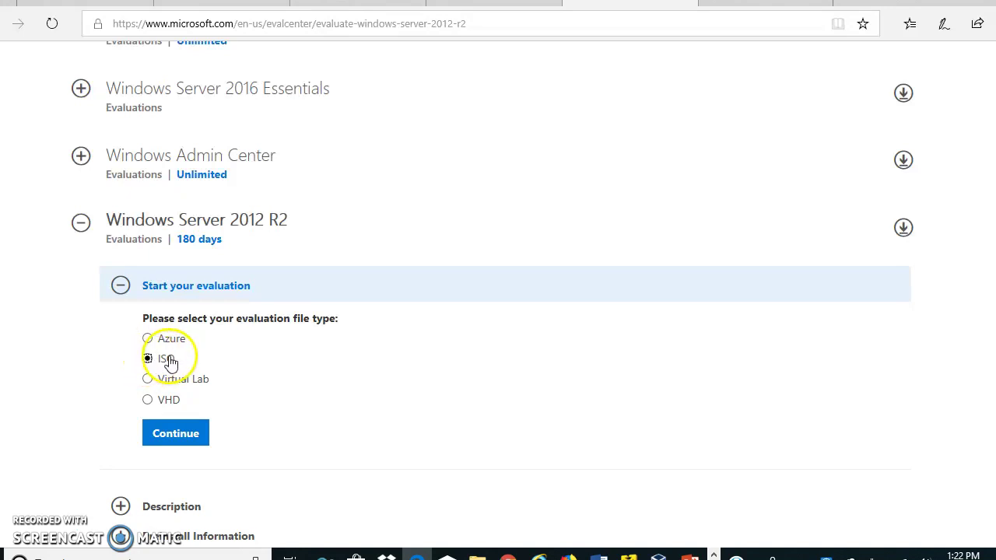
- Choose ISO as the Windows Server 2012 R2 evaluation file type and continue to the registration form
click(174, 360)
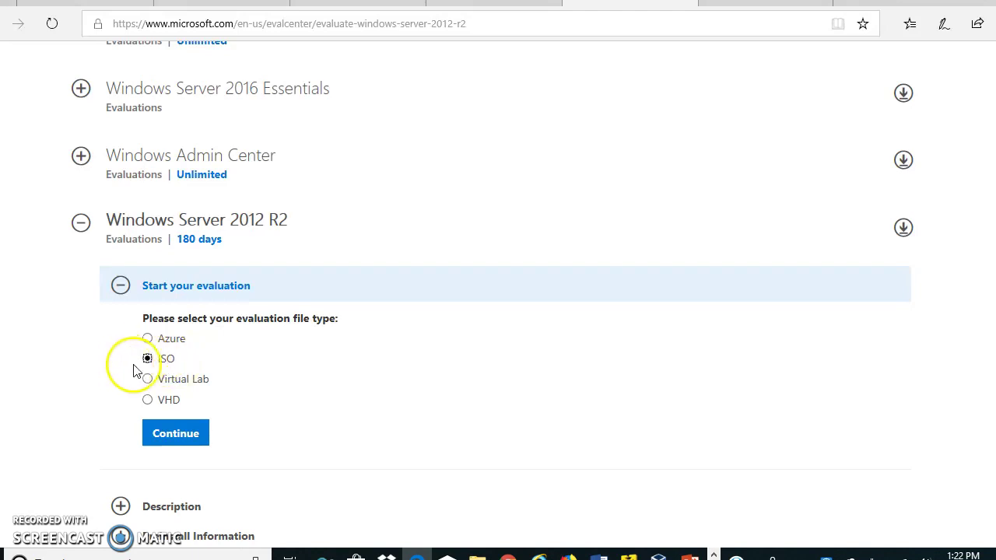
click(170, 437)
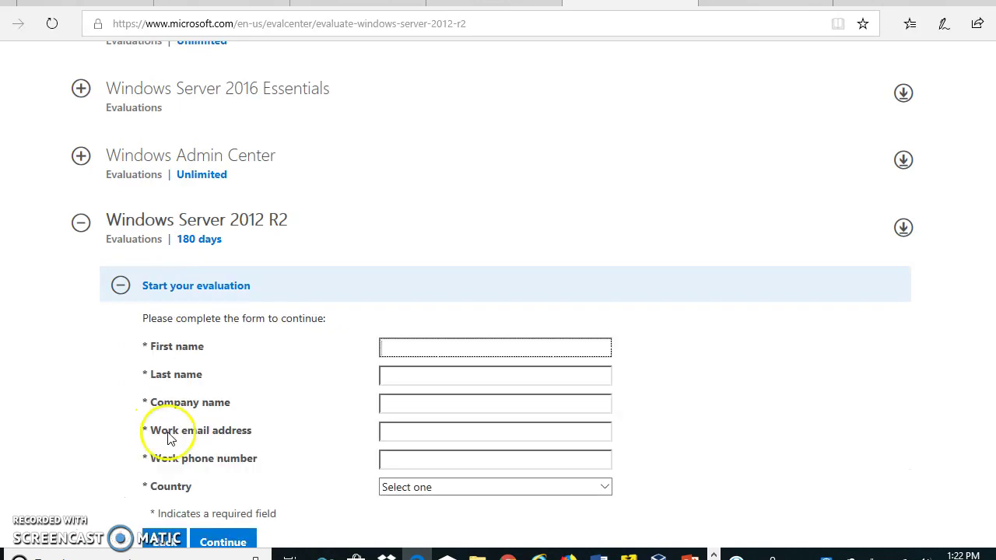
scroll(323, 411, down, 2)
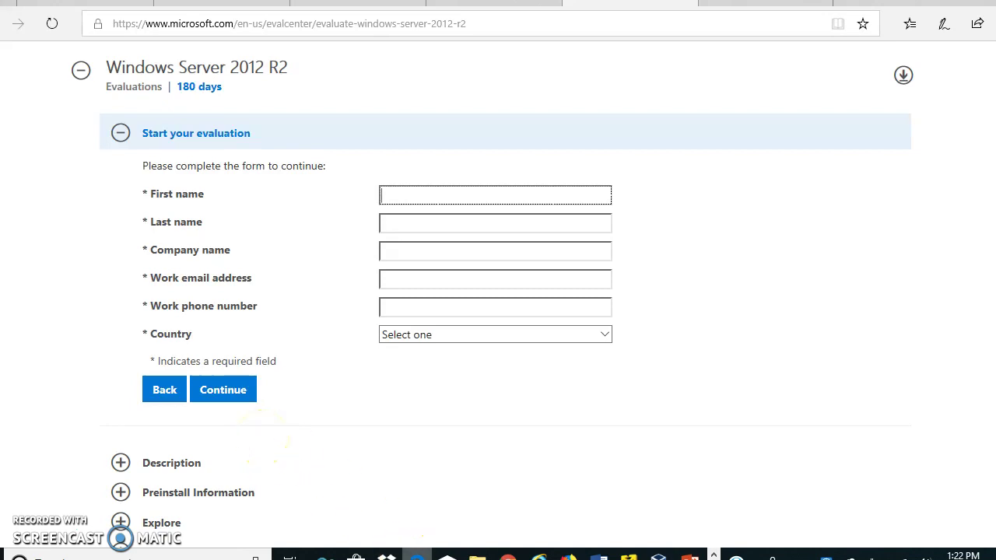
- Switch to File Explorer and open the ITT 121 folder inside Documents > Grand Canyon to show the downloaded ISO
click(473, 554)
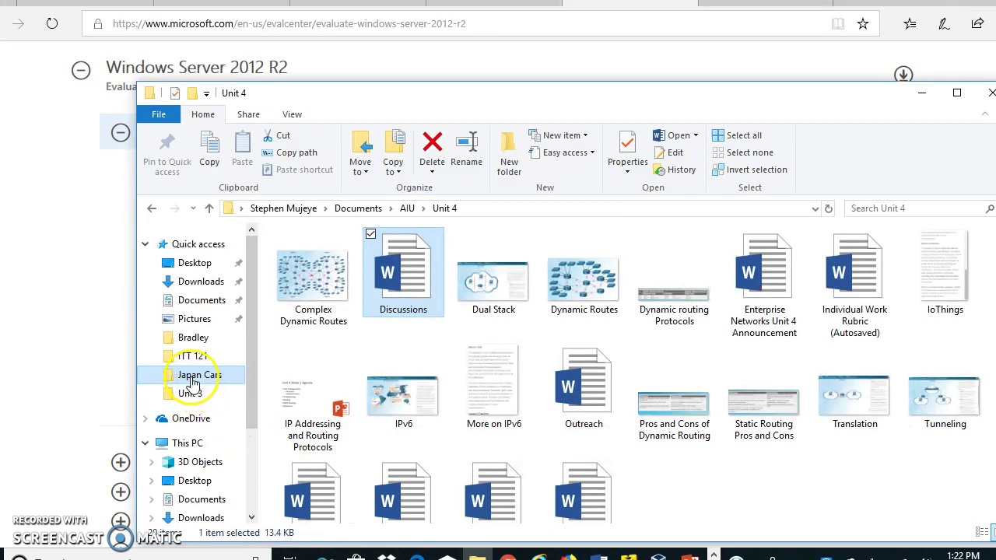
click(354, 212)
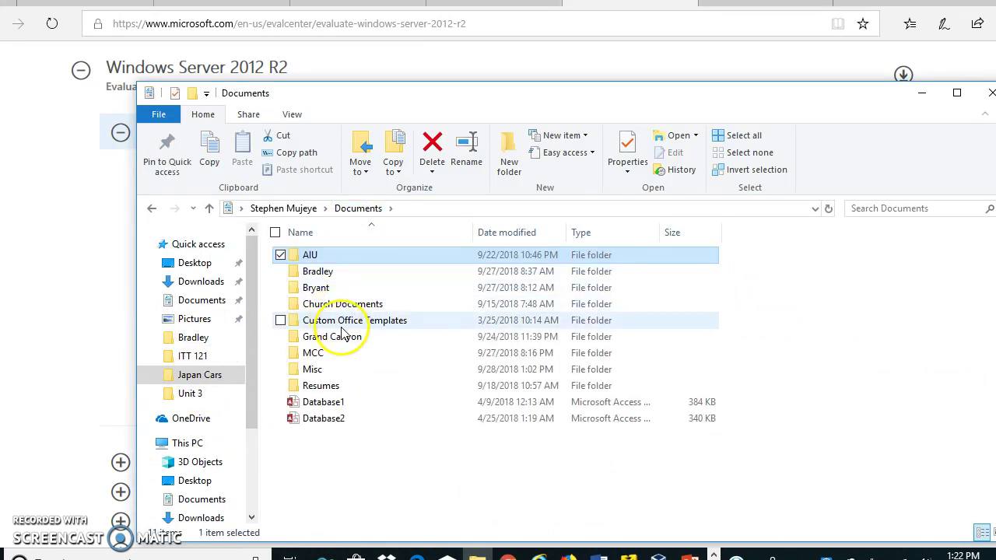
click(340, 337)
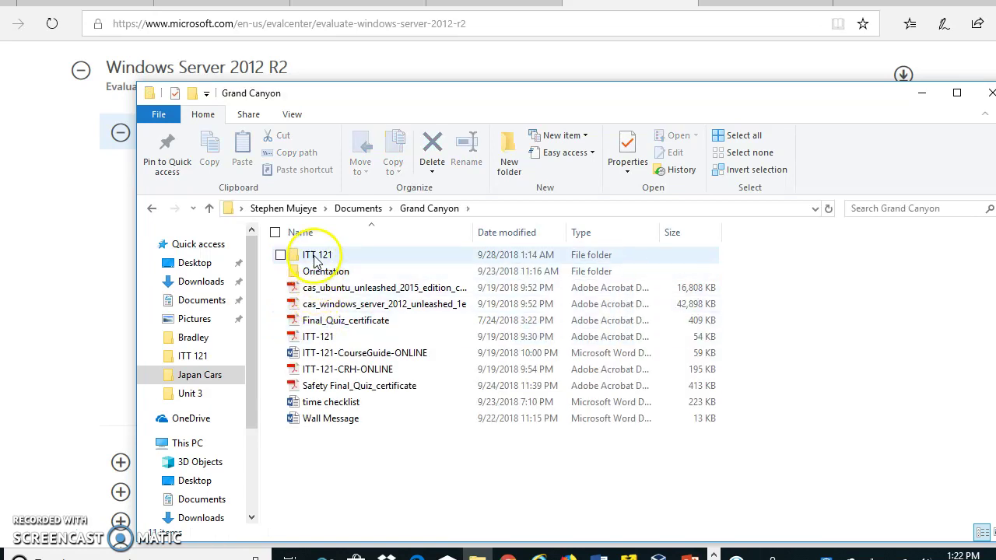
double_click(314, 257)
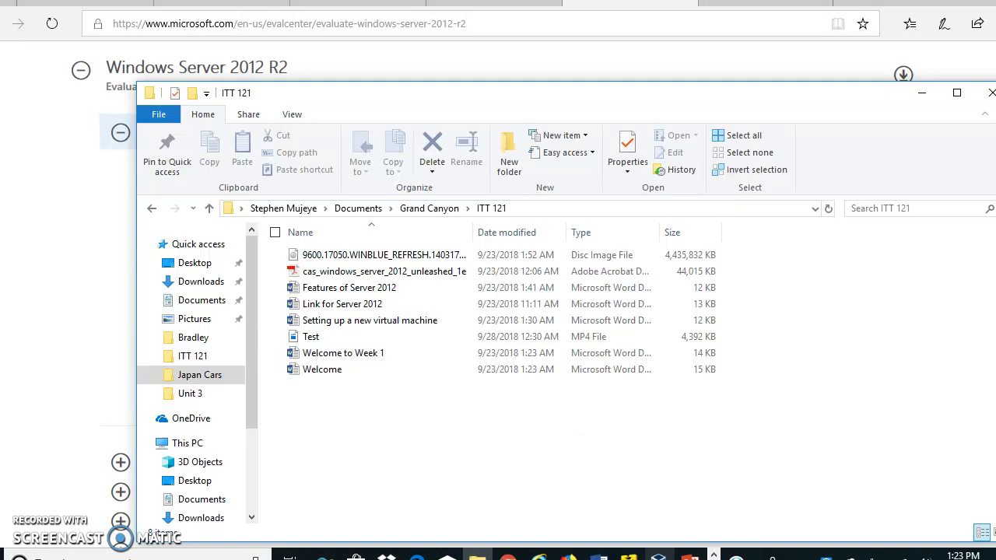
- Switch to VMware Workstation 14 Player and start a new virtual machine from the 9600.17050.WINBLUE_REFRESH ISO in the ITT 121 folder
mouse_move(630, 556)
click(634, 475)
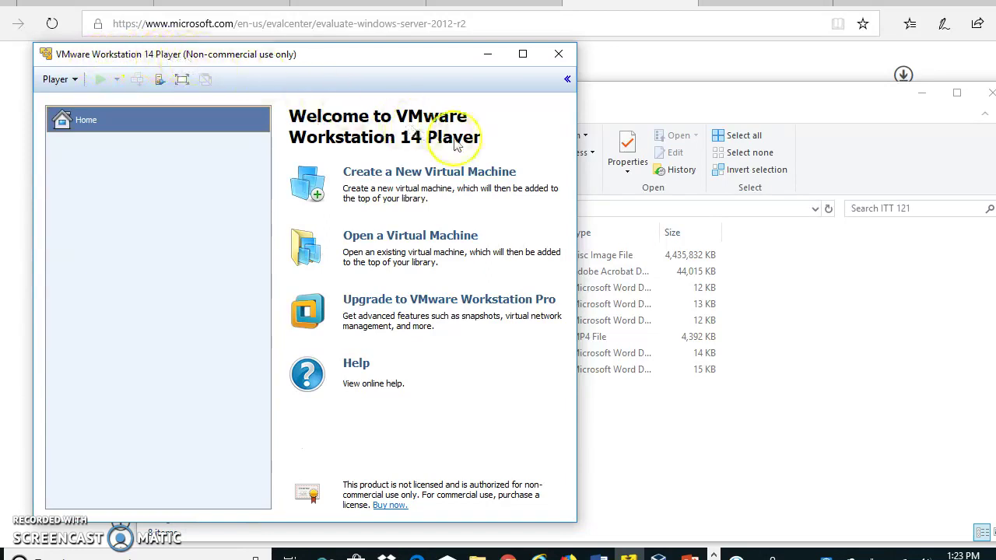
click(76, 81)
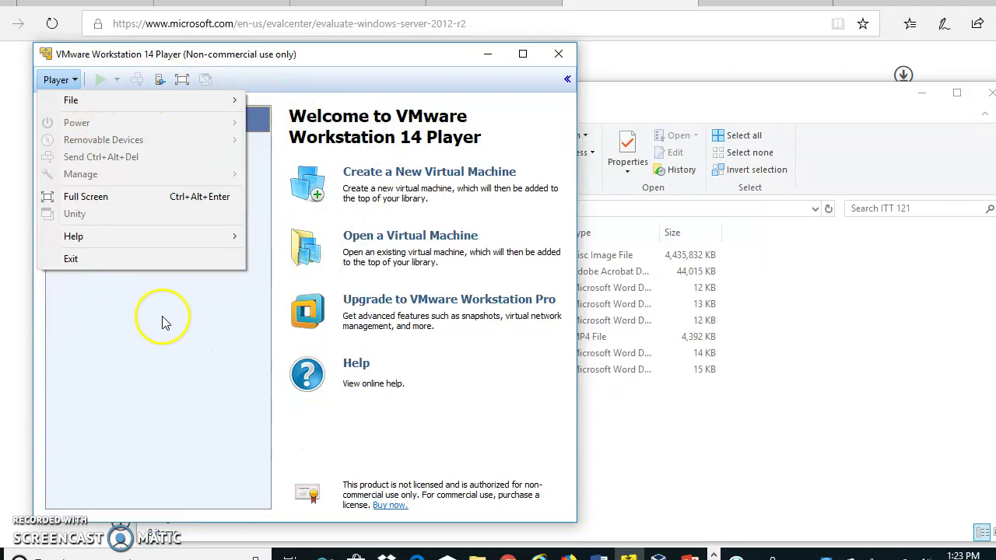
mouse_move(143, 101)
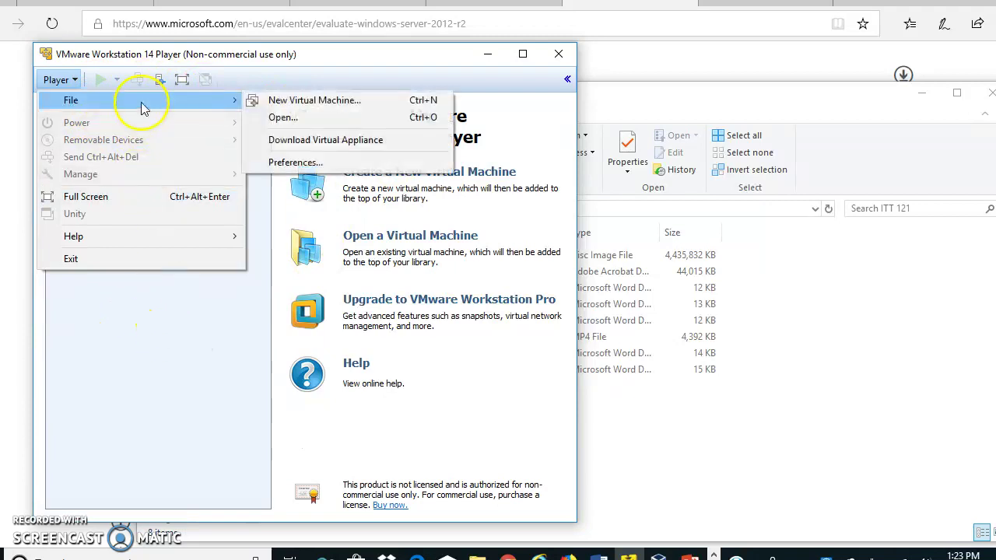
click(319, 101)
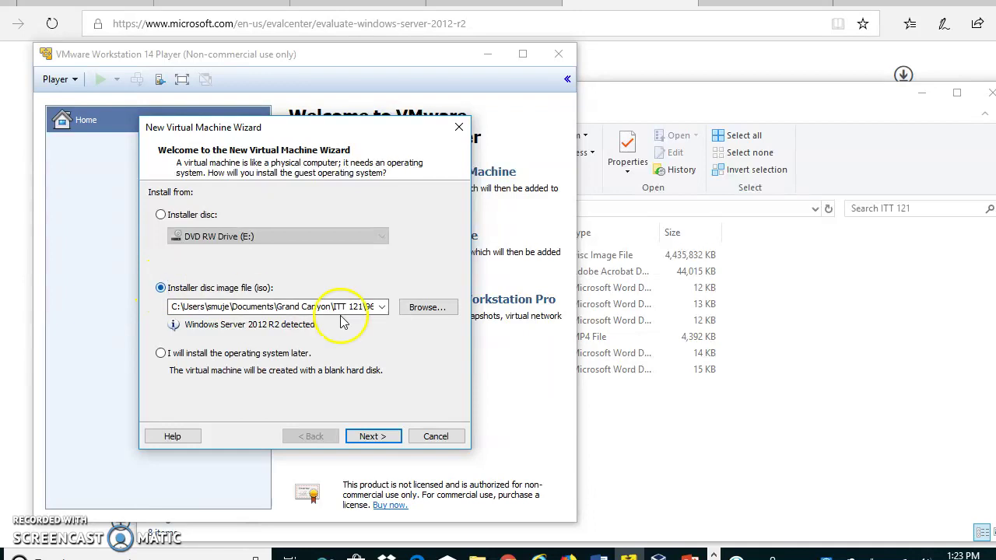
click(428, 307)
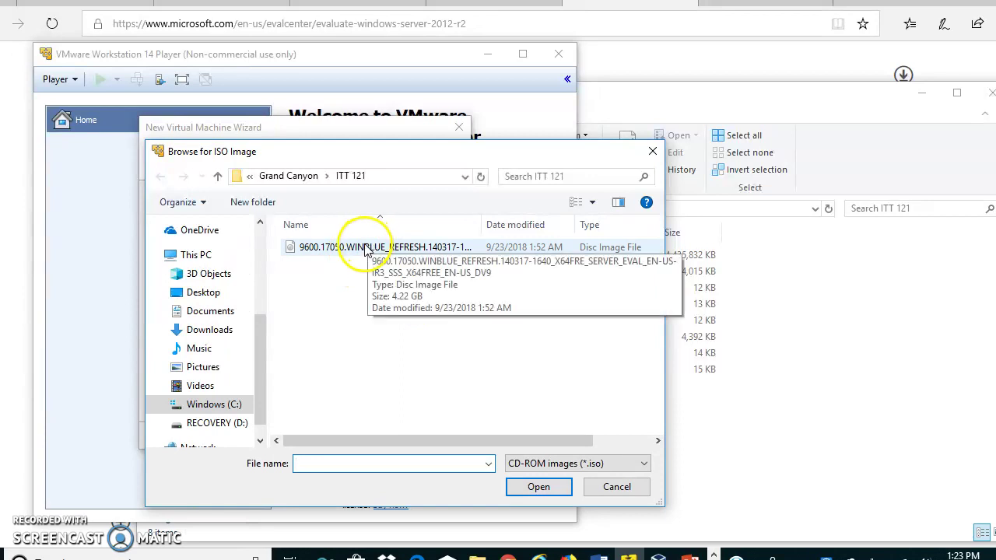
click(350, 248)
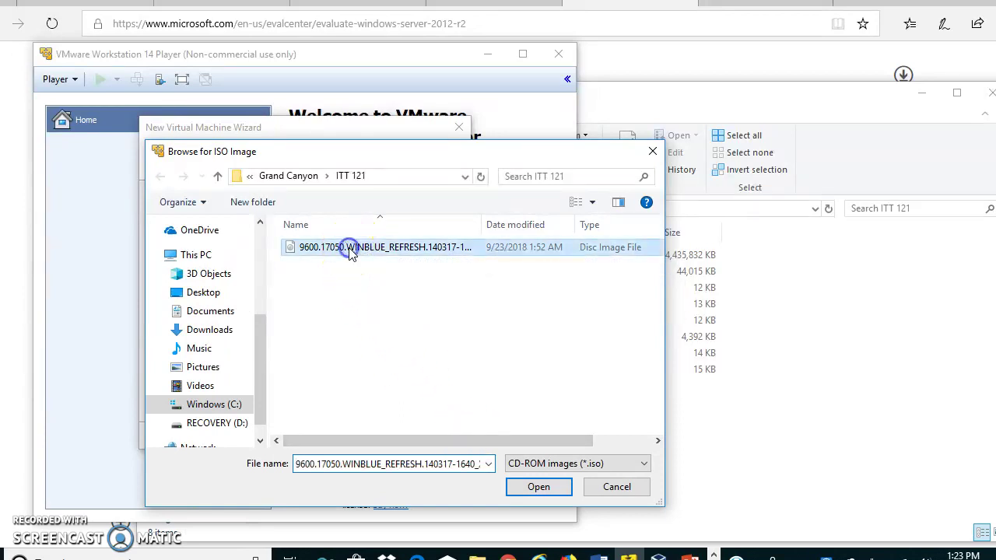
click(539, 488)
click(381, 437)
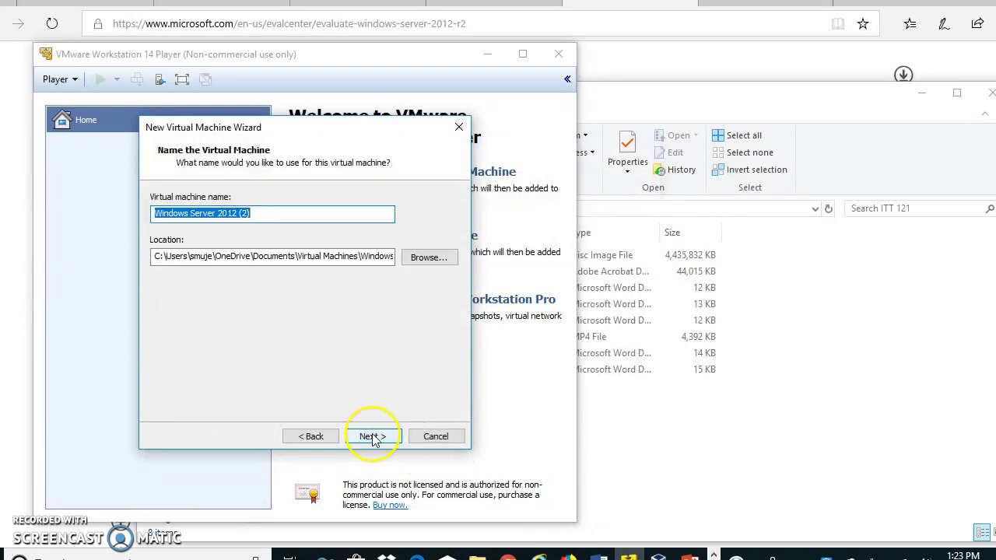
- Finish the VMware virtual machine with the name Windows Server 2012 (2) and default settings, and dismiss the Removable Devices hint
click(371, 436)
click(380, 441)
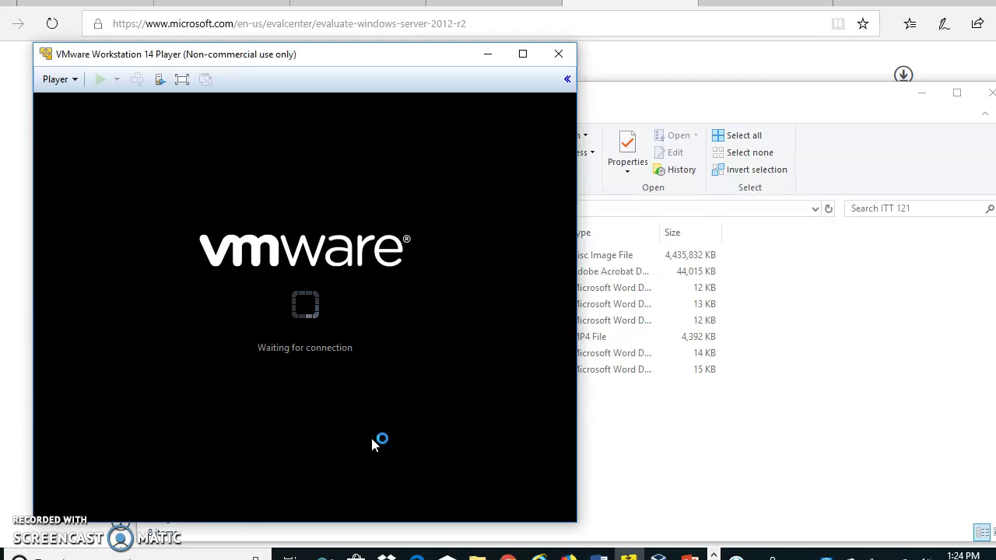
click(378, 441)
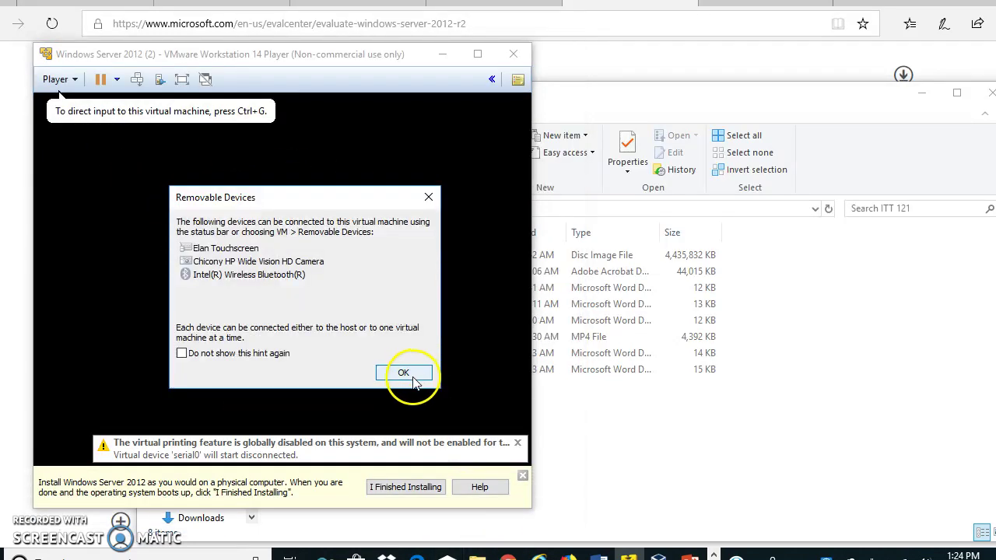
click(409, 373)
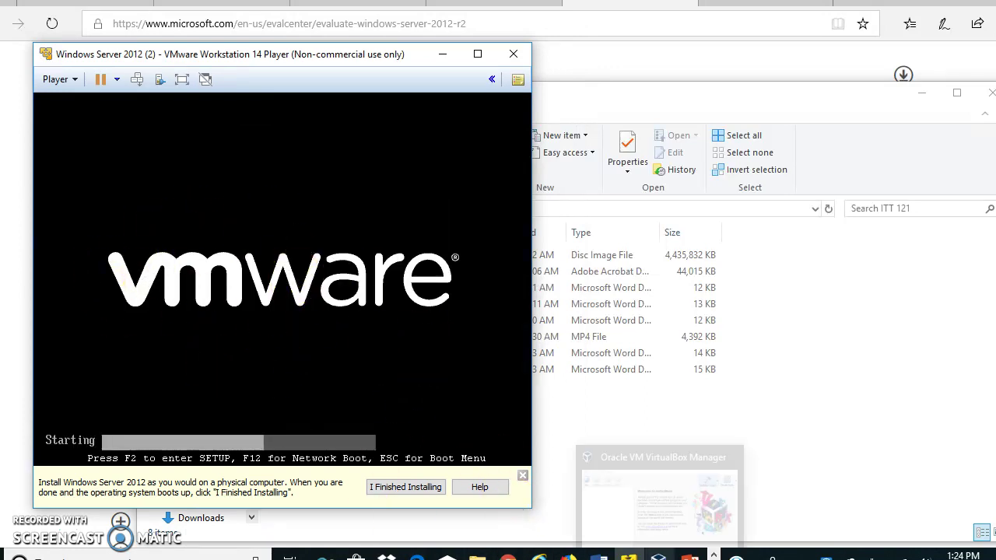
- Switch to Oracle VM VirtualBox Manager and begin a new virtual machine named Server 2012
click(659, 557)
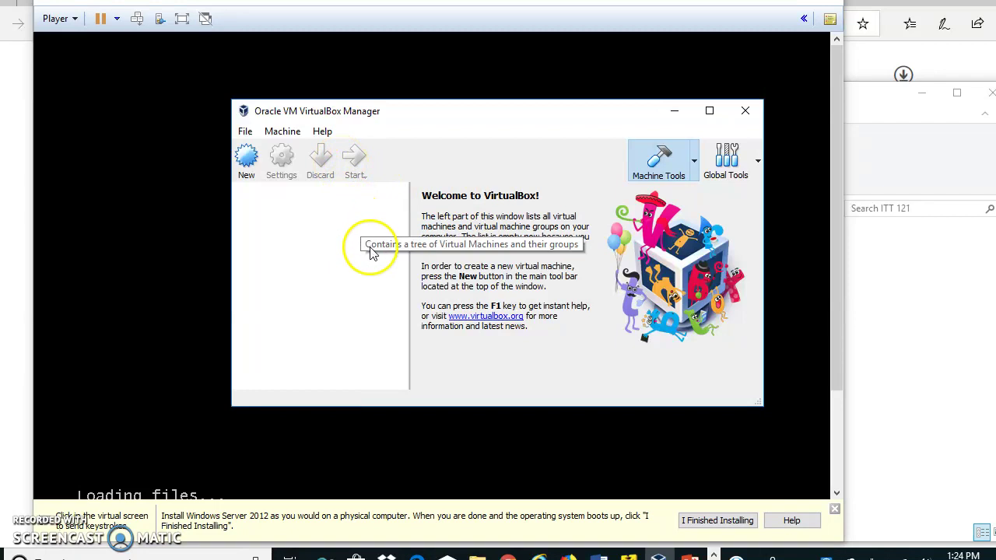
click(248, 158)
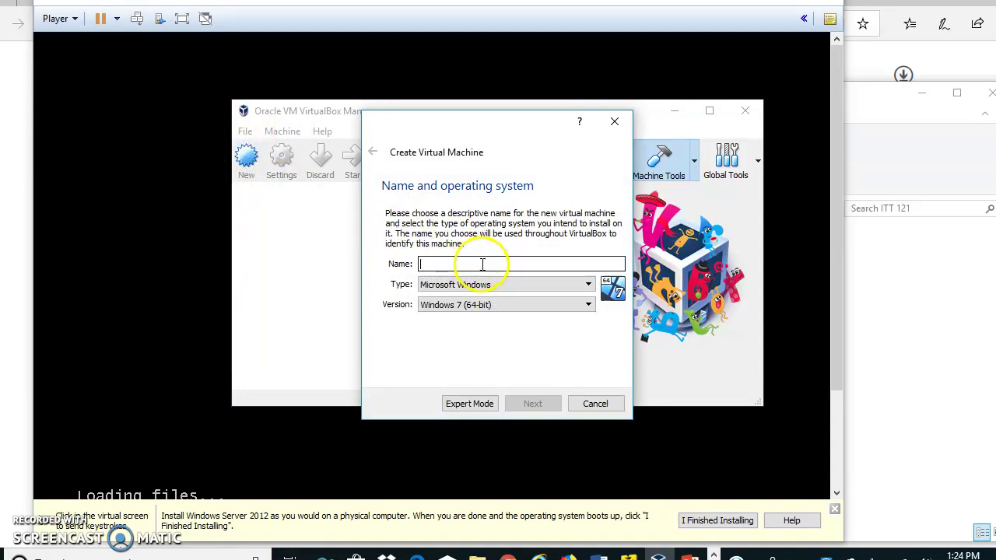
text(S)
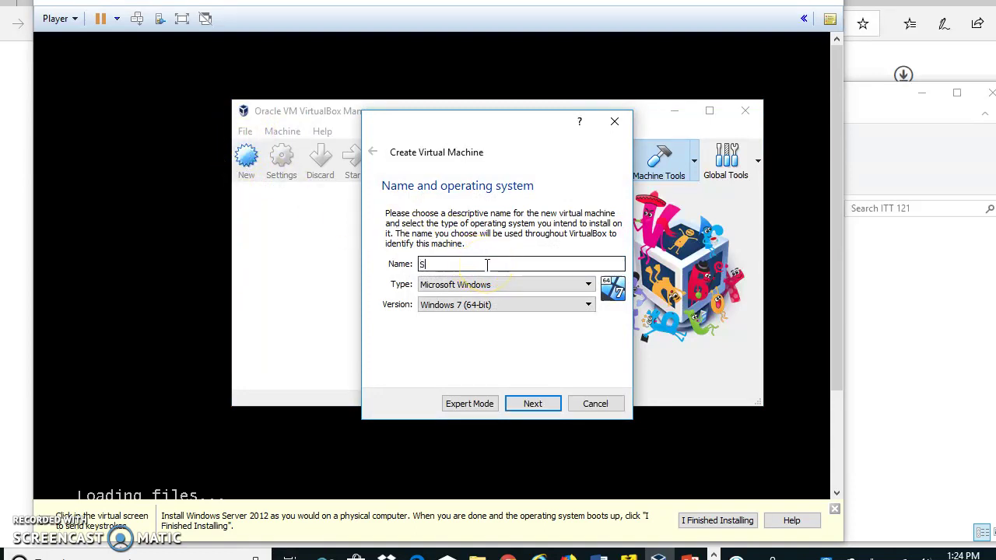
text(ev)
key(BackSpace)
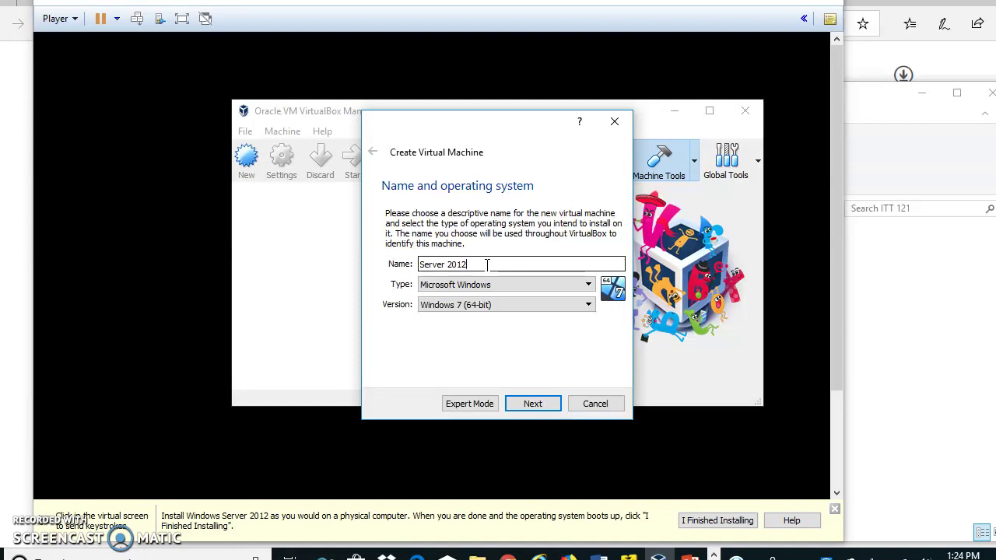
key(Tab)
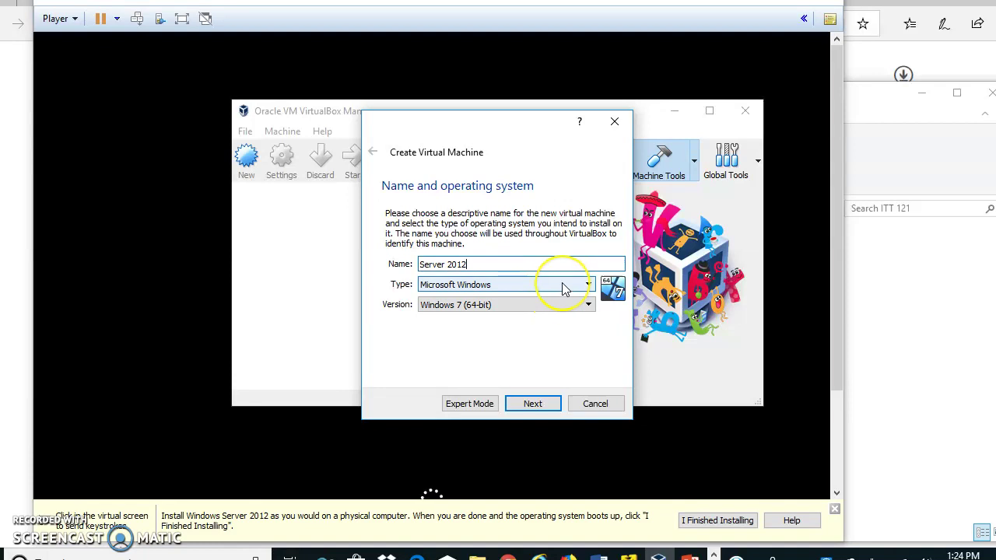
- Set the new virtual machine's operating system version to Windows 2012 (64-bit) and continue to the memory settings
click(560, 305)
scroll(507, 342, down, 3)
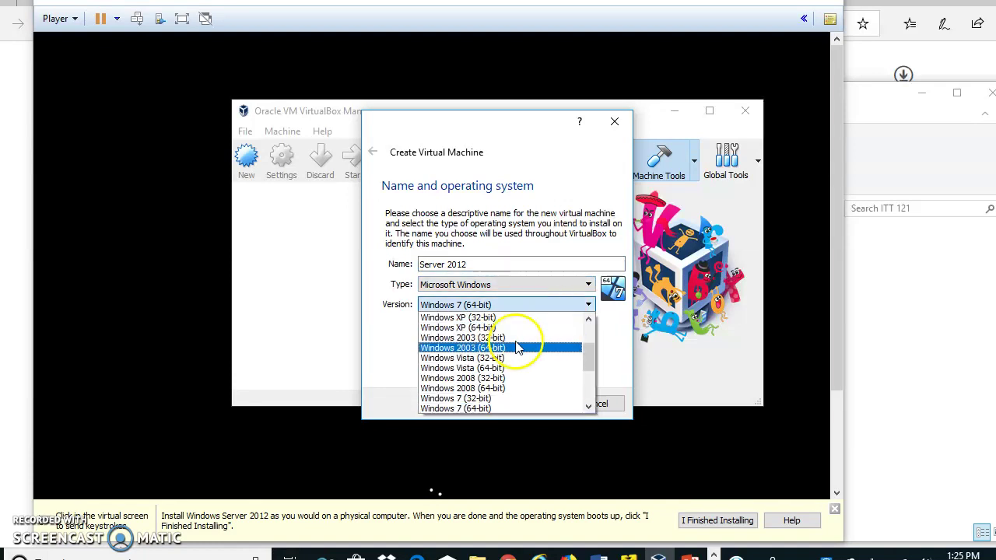
scroll(508, 368, down, 2)
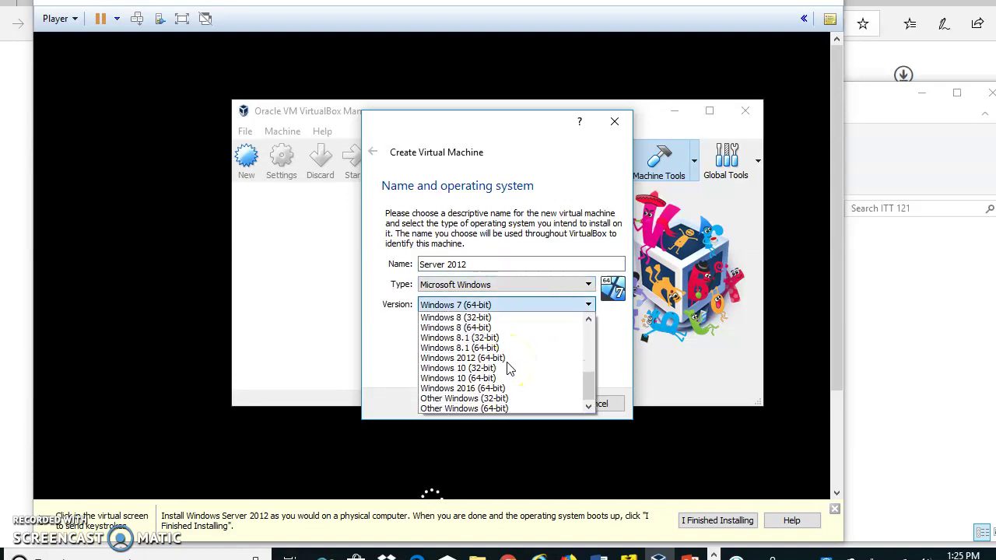
click(464, 361)
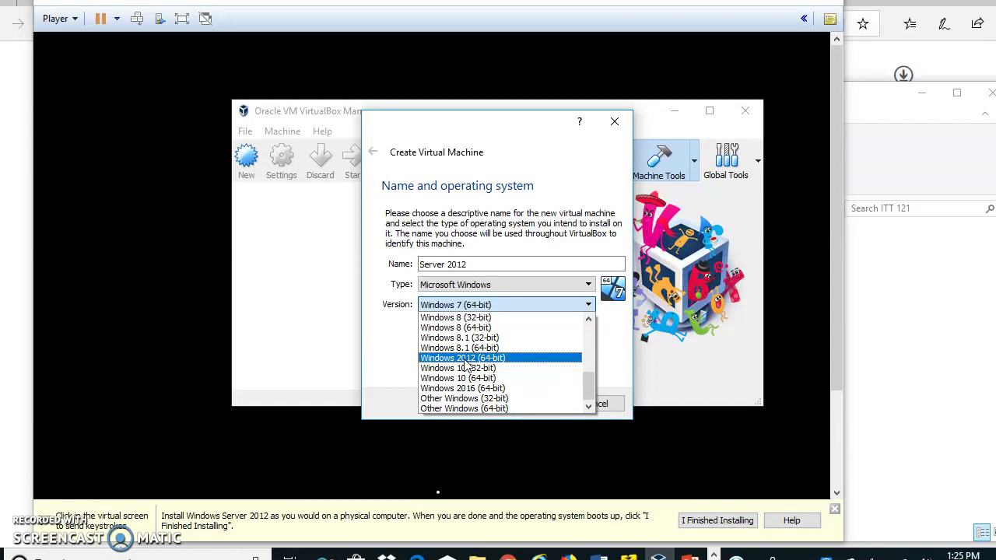
click(466, 359)
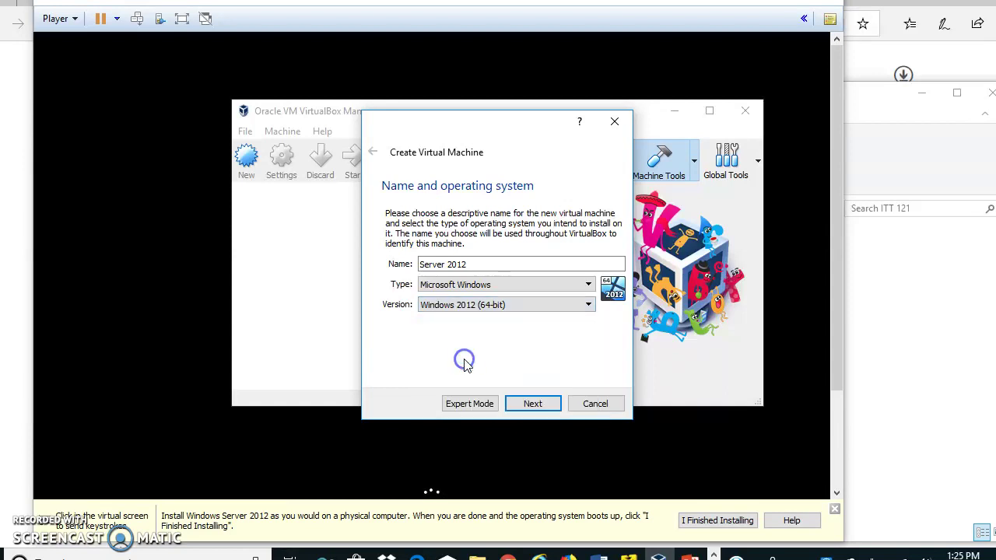
click(532, 404)
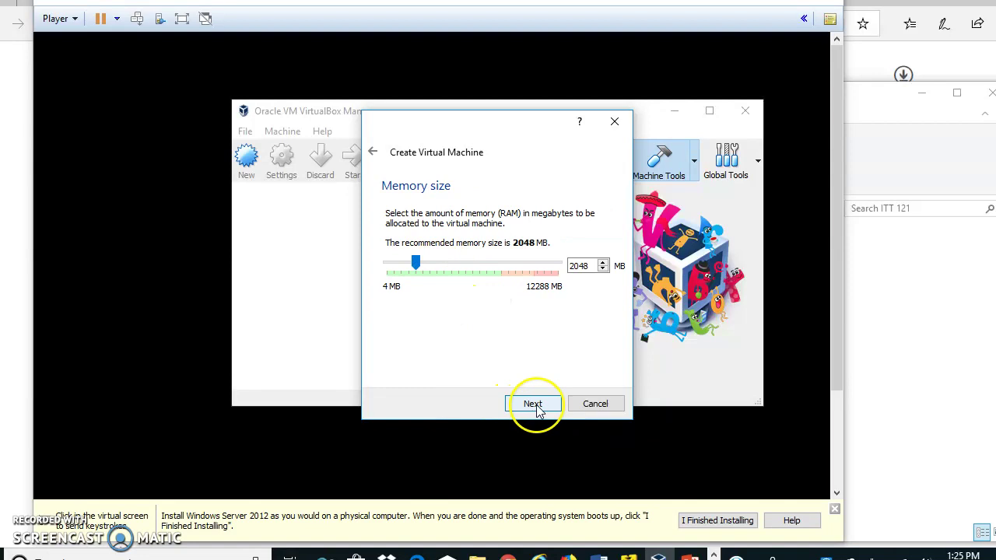
- Keep the memory at 2048 MB and choose to create a new VDI virtual hard disk with the default storage option
click(536, 408)
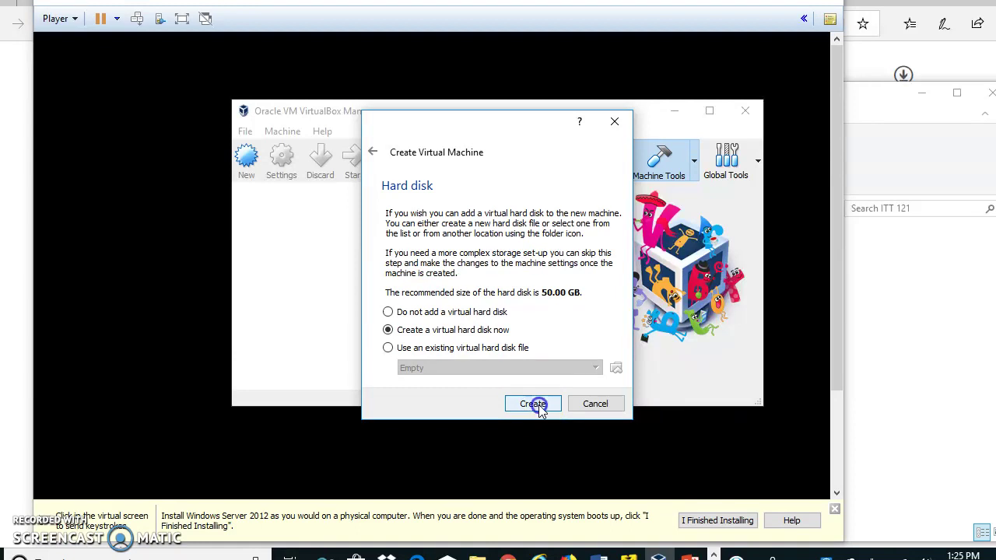
click(540, 408)
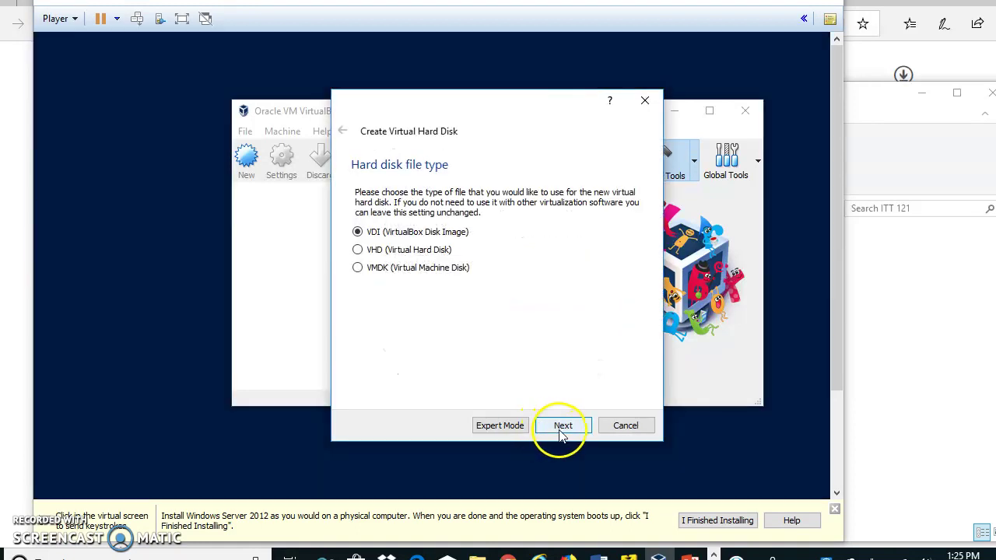
click(560, 428)
click(562, 427)
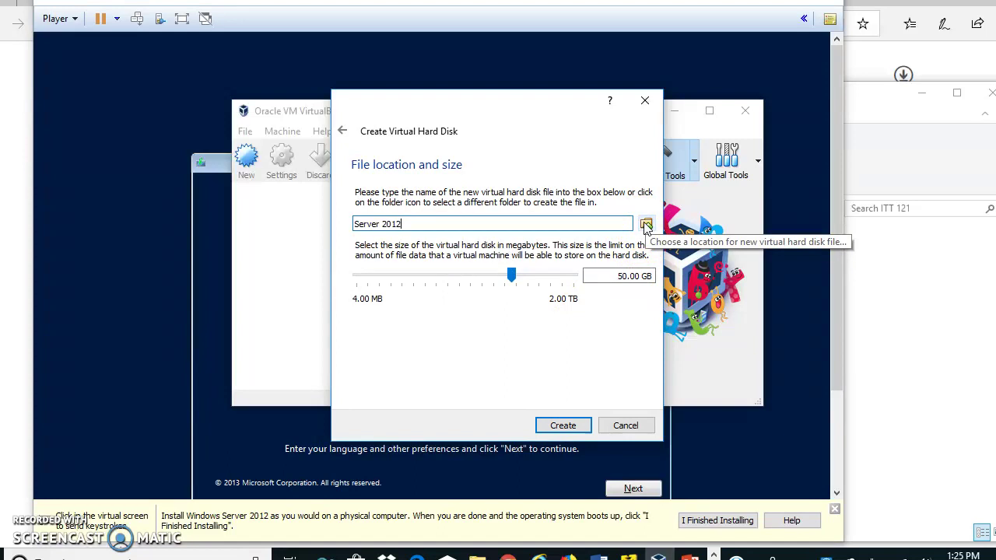
- Save the virtual hard disk file Server 2012 in the ITT 121 folder and create it at 50.00 GB
click(647, 224)
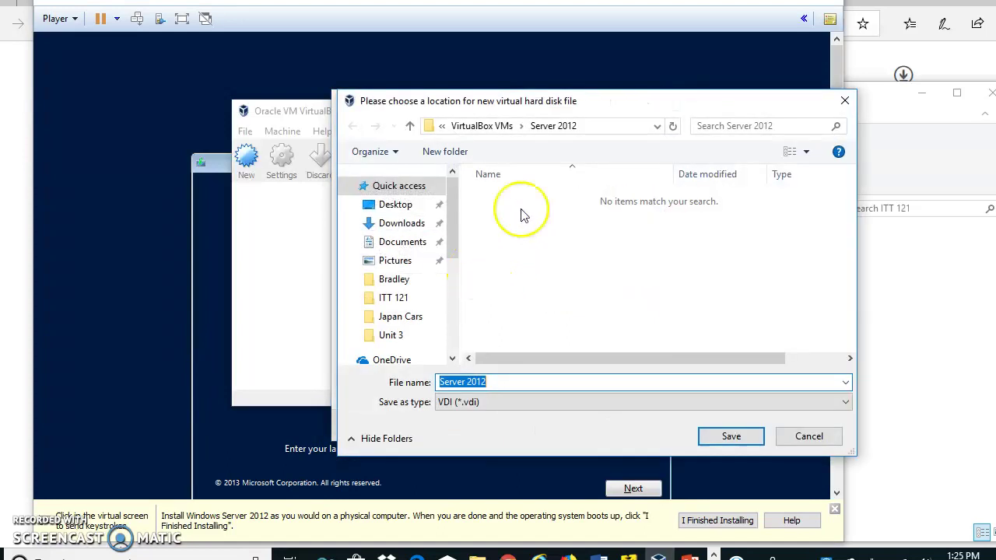
click(401, 303)
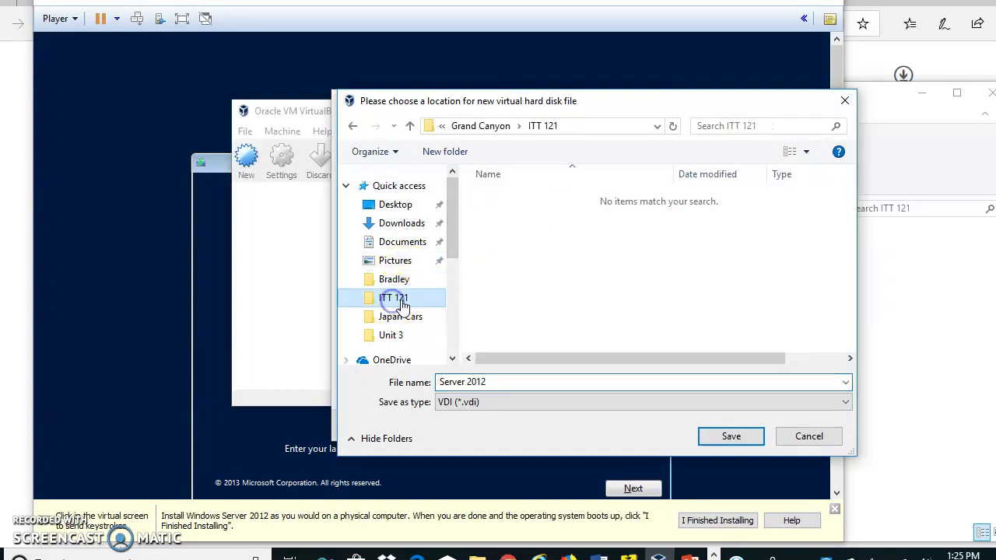
click(724, 436)
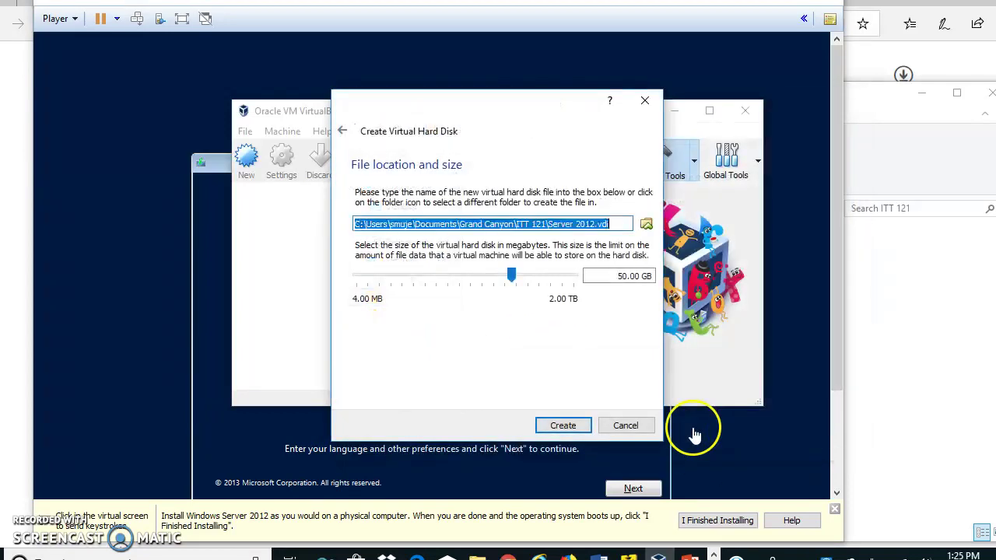
click(566, 425)
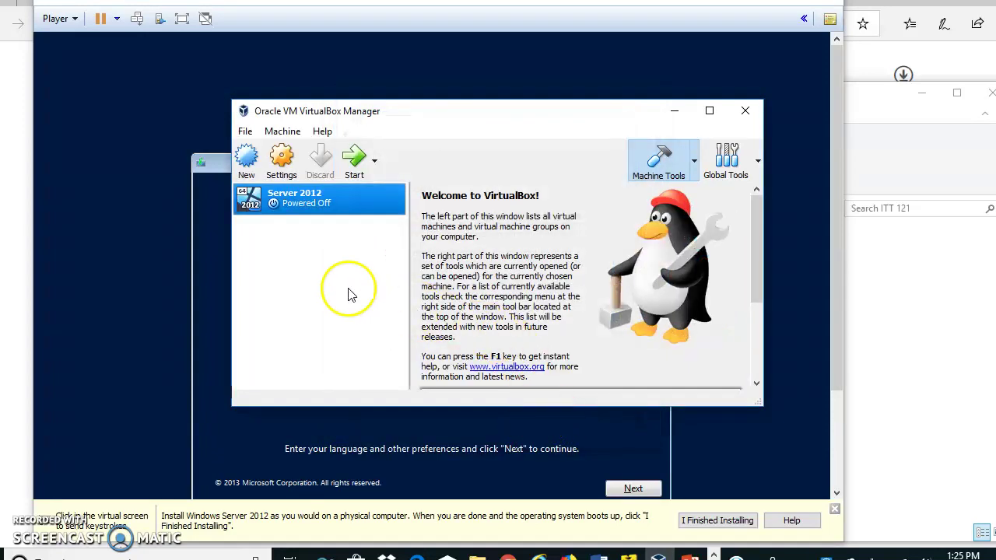
- Start the Server 2012 virtual machine using the 9600.17050.WINBLUE_REFRESH ISO from the ITT 121 folder as the start-up disk
double_click(302, 204)
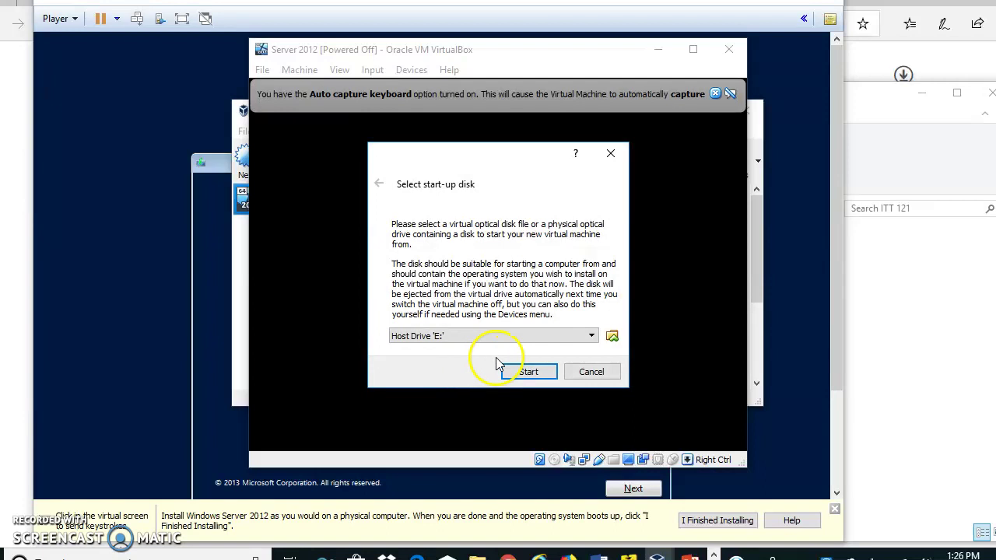
click(612, 336)
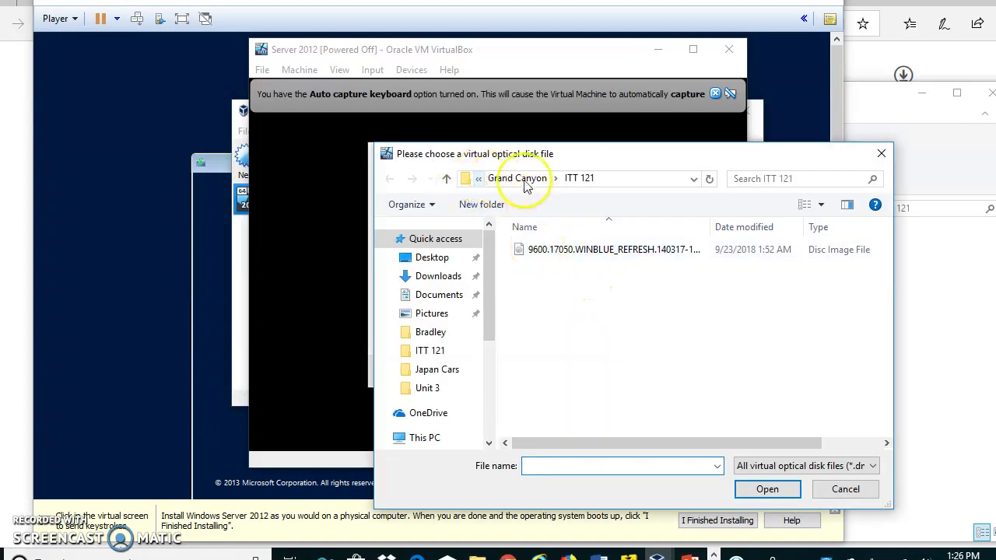
double_click(583, 249)
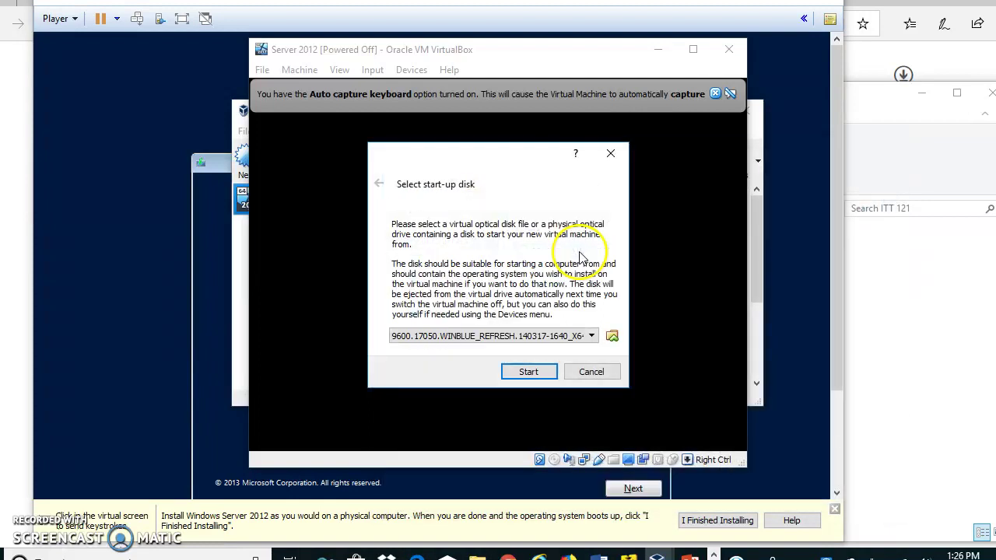
click(529, 372)
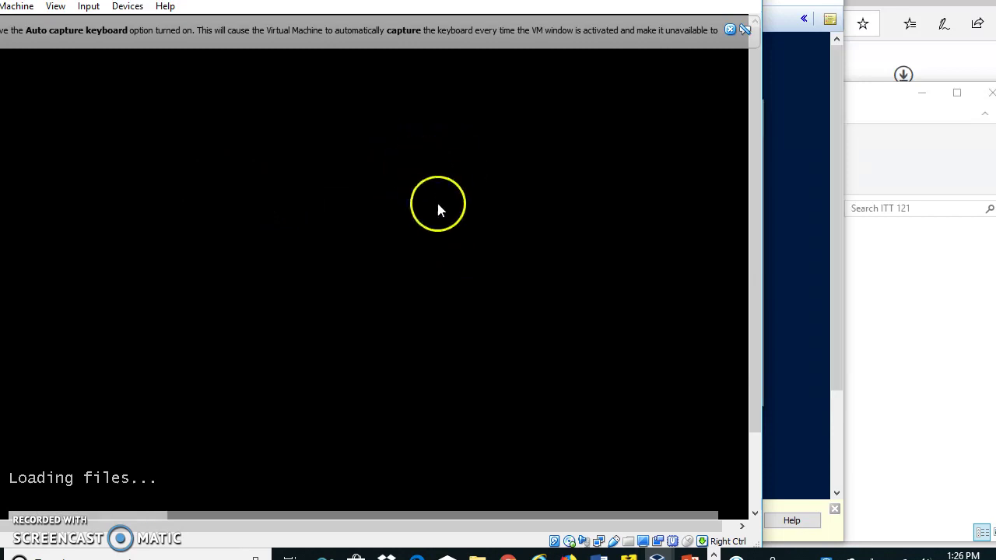
- Check the boot progress in both the VMware and VirtualBox machines, and release the mouse cursor from the VMware Windows Setup screen
click(796, 215)
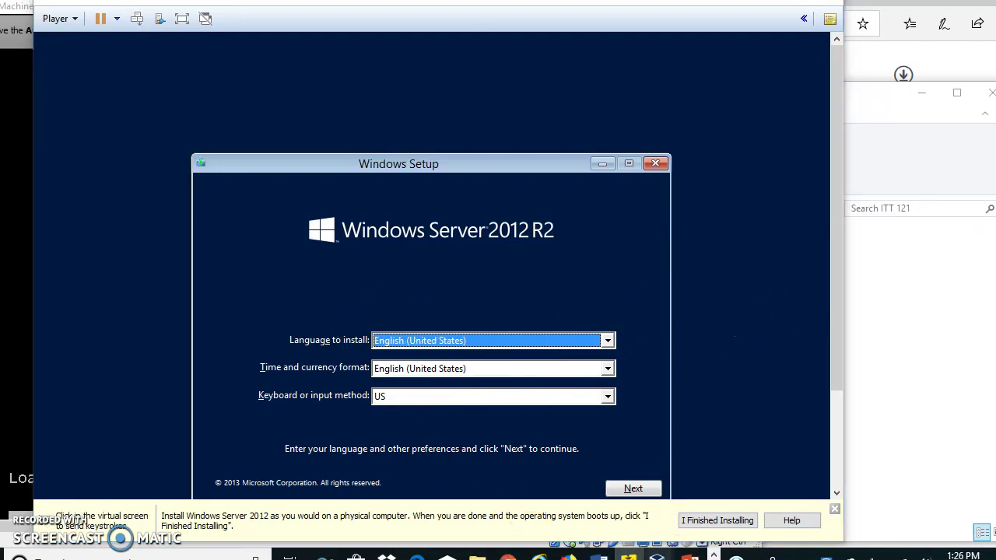
mouse_move(659, 556)
click(711, 502)
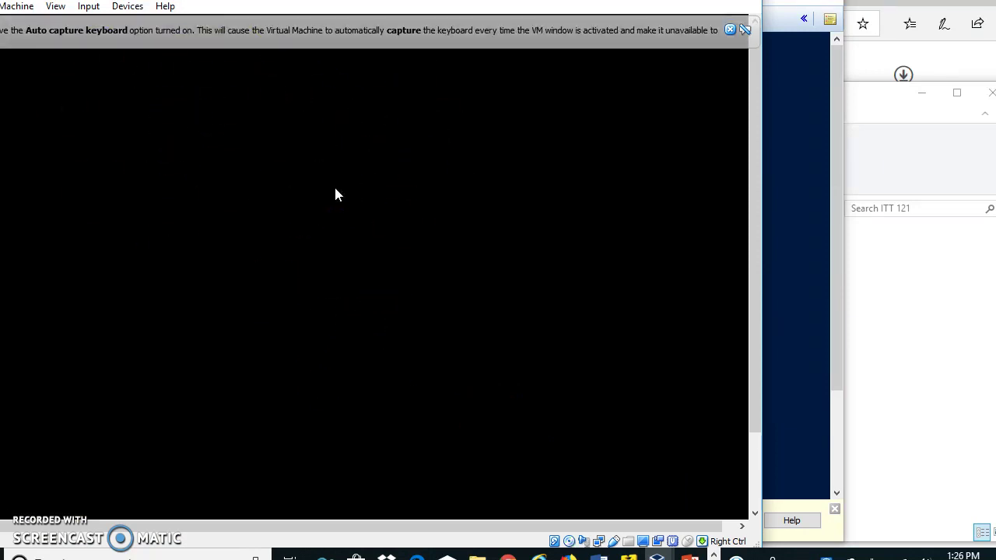
click(799, 222)
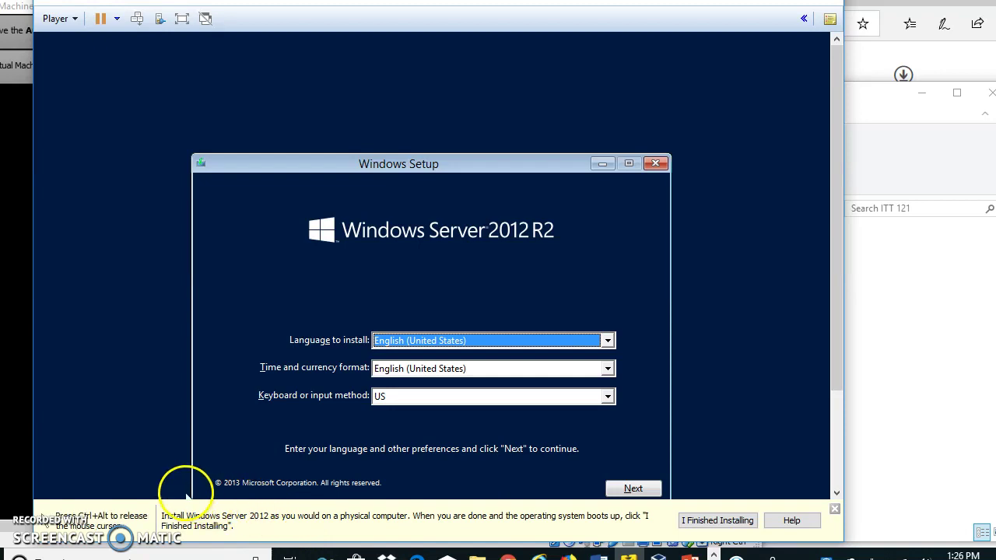
key(ctrl+alt)
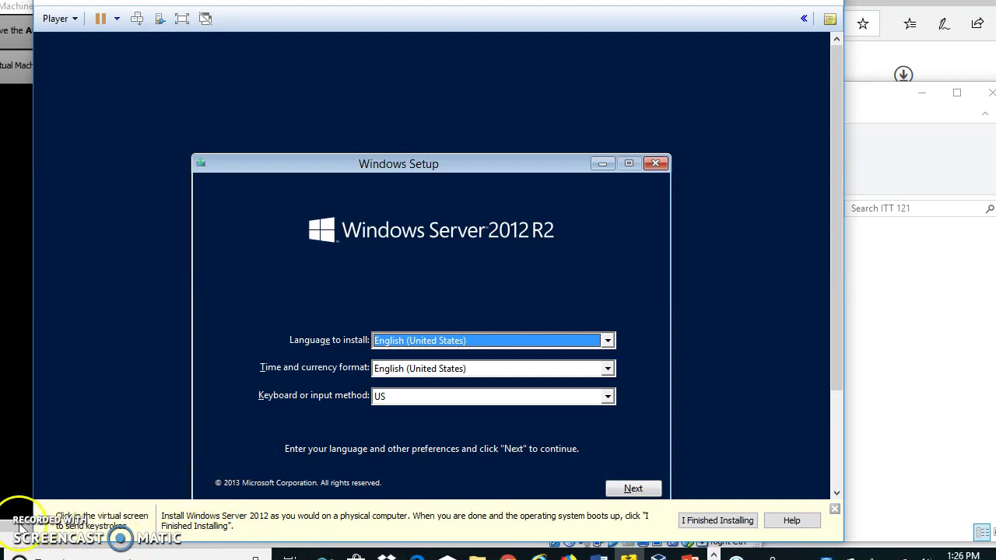